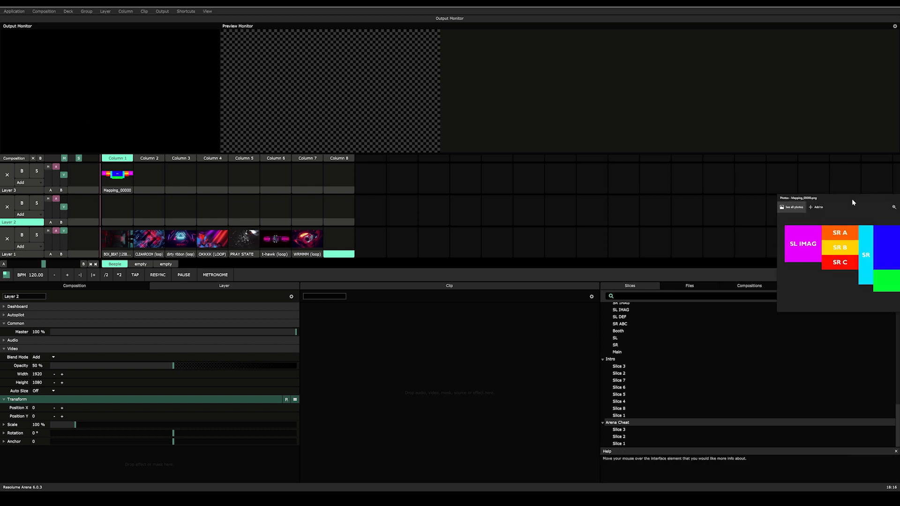
Step: Enlarge the Mapping_00000.png image window, examine the labelled stage screen layout, and close the image
left_click_drag(337, 139, 288, 108)
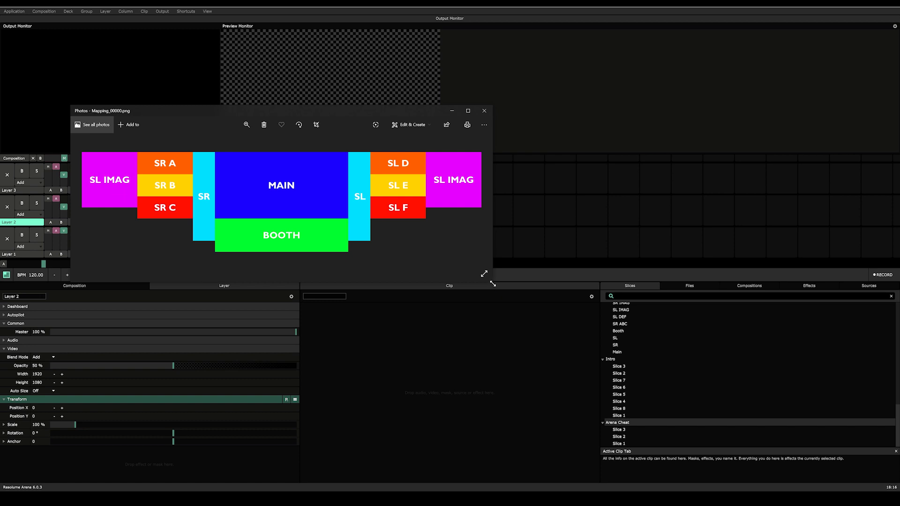
left_click_drag(494, 283, 755, 406)
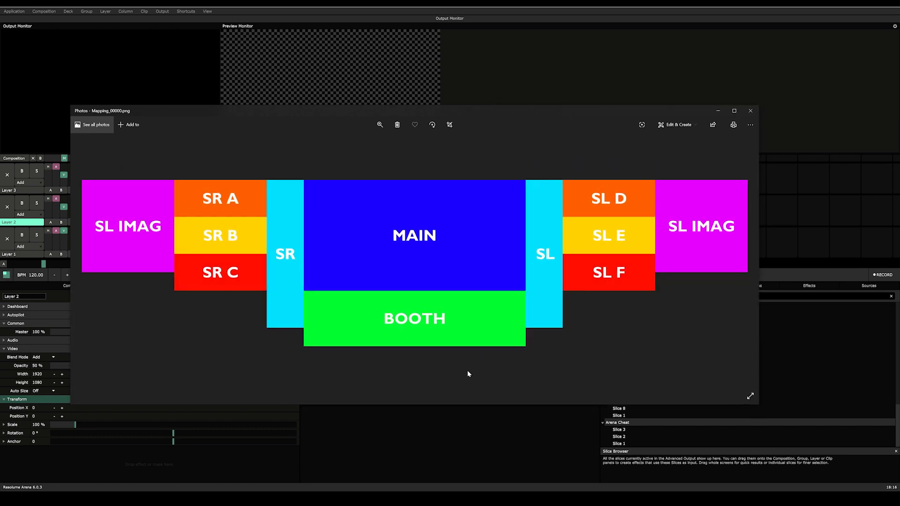
left_click_drag(422, 111, 429, 82)
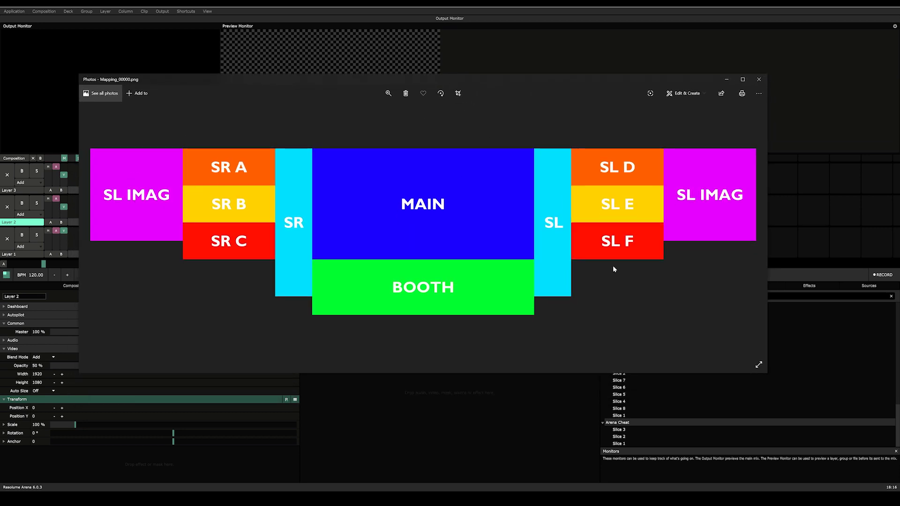
left_click_drag(452, 82, 453, 97)
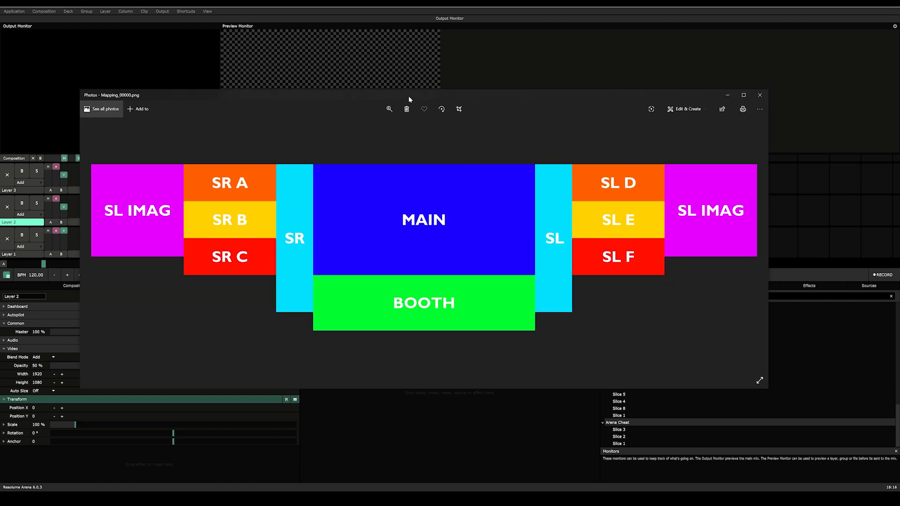
left_click_drag(409, 98, 425, 96)
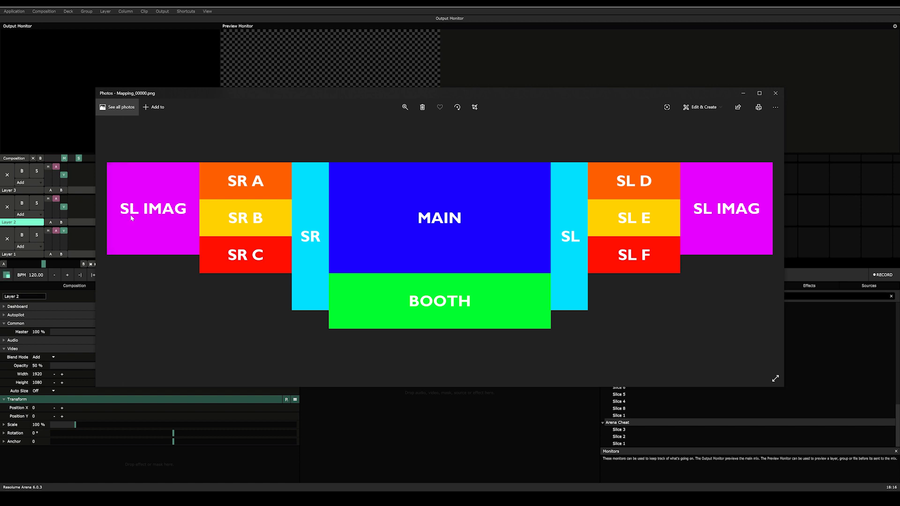
mouse_move(446, 96)
left_mouse_down()
mouse_move(430, 96)
mouse_move(440, 95)
left_mouse_up()
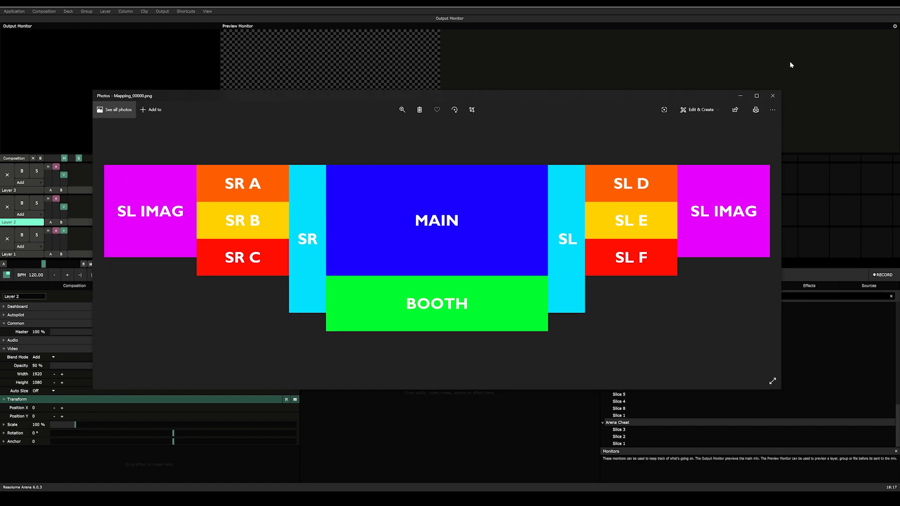
left_click(773, 96)
Step: Set the composition size to 3600 x 900 in the composition settings and apply it
left_click(49, 13)
left_click(372, 263)
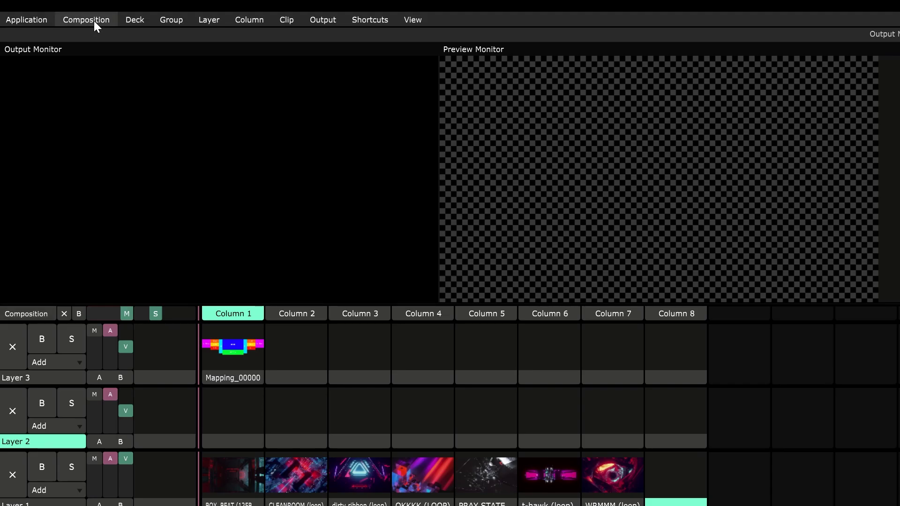
left_click(94, 20)
left_click(123, 212)
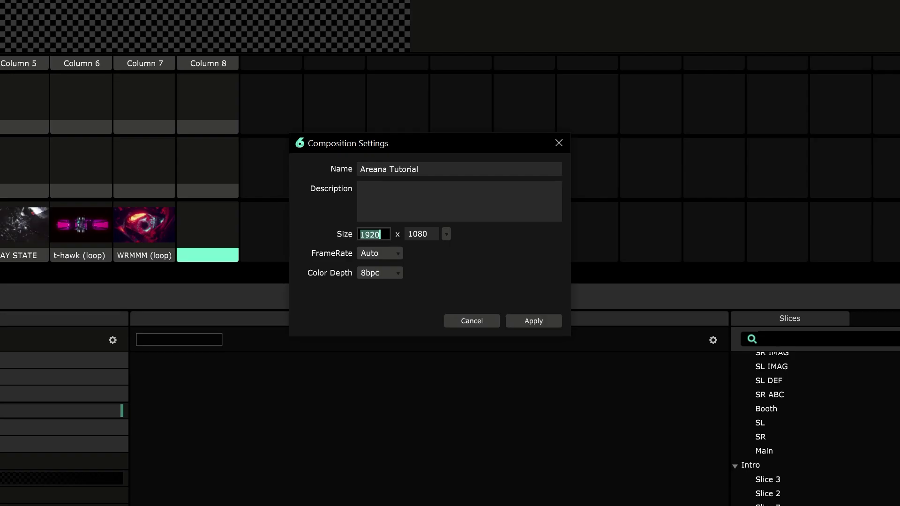
type("3600")
left_click(431, 230)
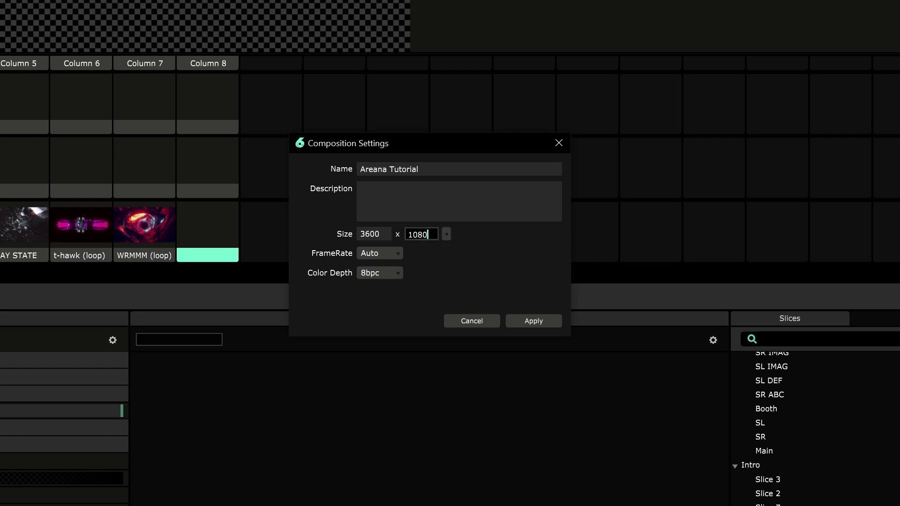
key("BackSpace")
key("BackSpace")
key("BackSpace")
key("BackSpace")
type("900")
left_click(534, 322)
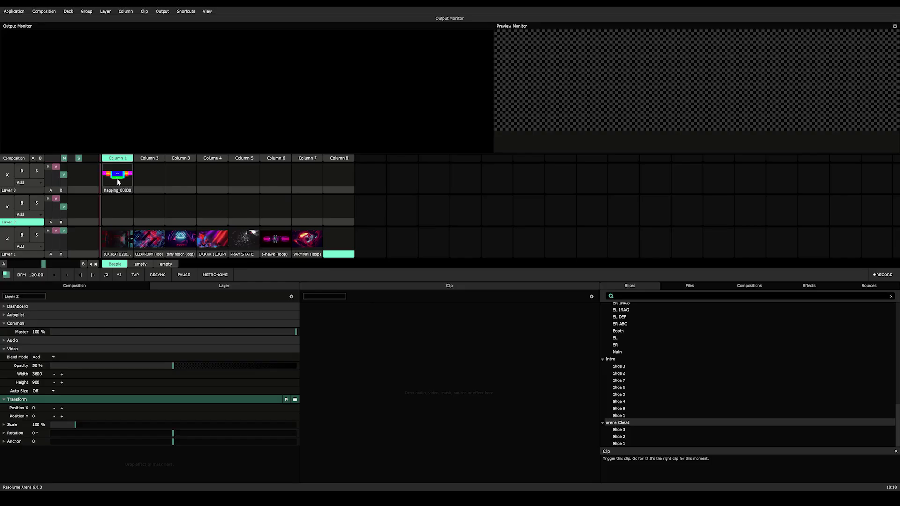
Step: Play the Mapping_00000 clip on Layer 3 to check it on the output and stage visualizer, and clear the layer
left_click(117, 179)
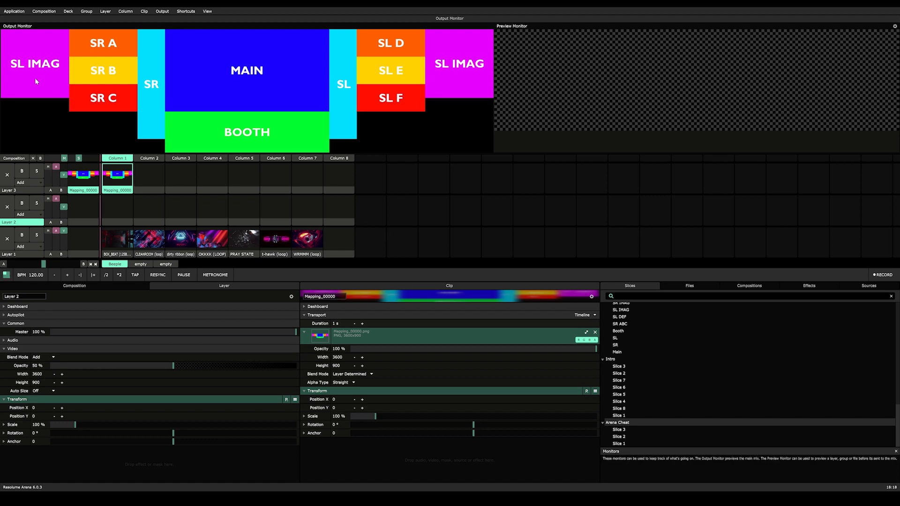
left_click(147, 176)
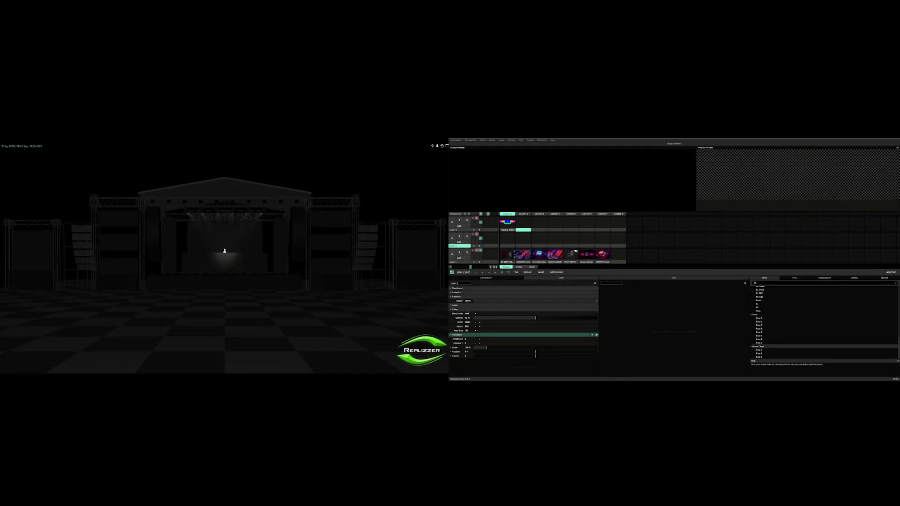
left_click(507, 223)
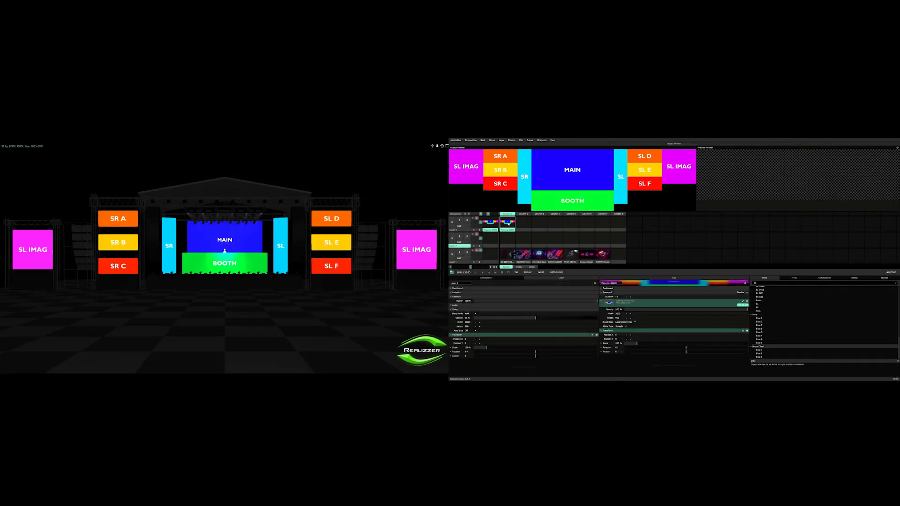
left_click(524, 226)
left_click(511, 224)
left_click(525, 225)
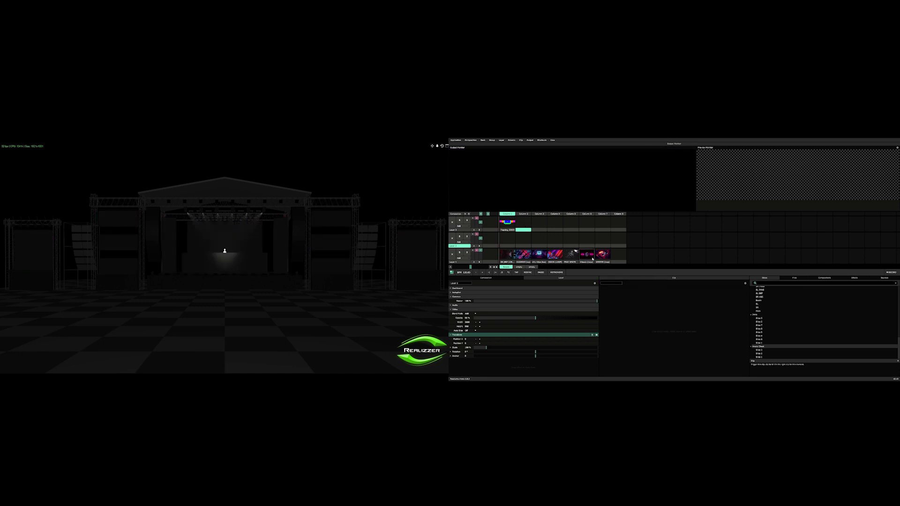
Step: Preview Layer 1's clips on the stage screens, overlaying Mapping_00000 on the CLEANROOM loop and clearing the overlay
left_click(507, 223)
left_click(523, 254)
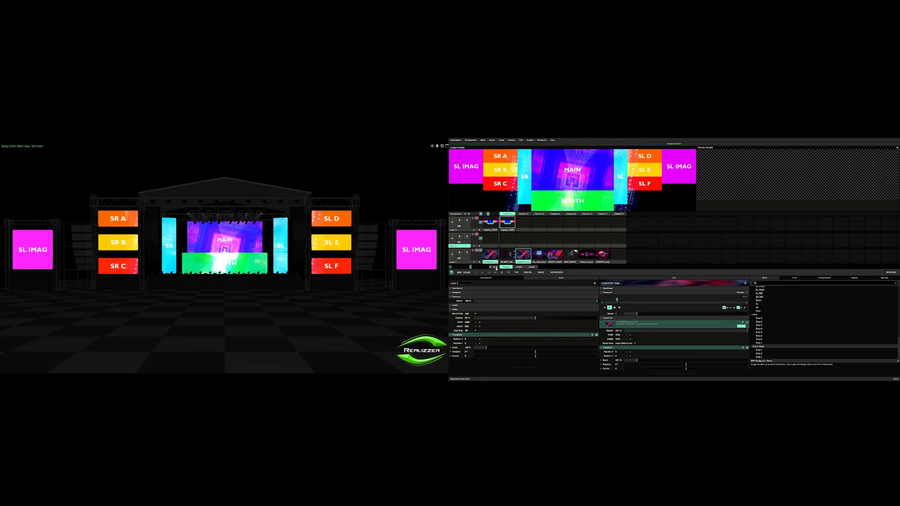
left_click(525, 225)
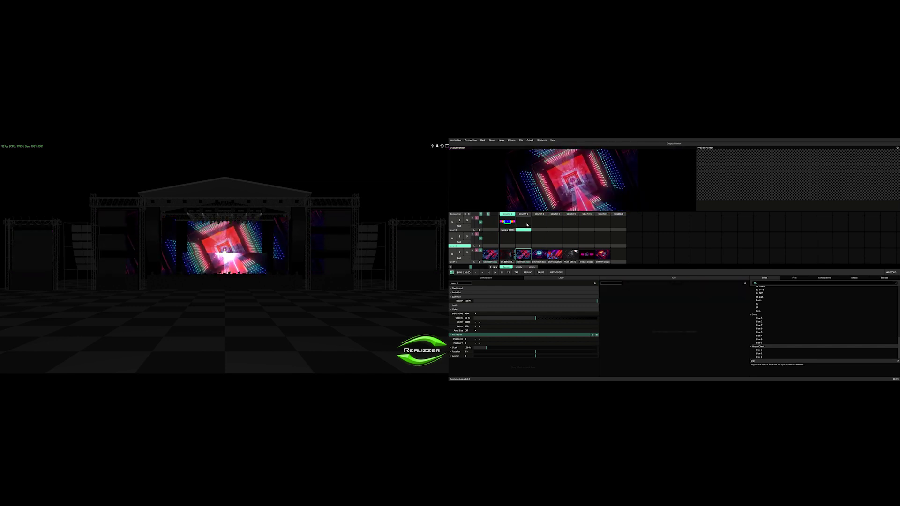
left_click(507, 254)
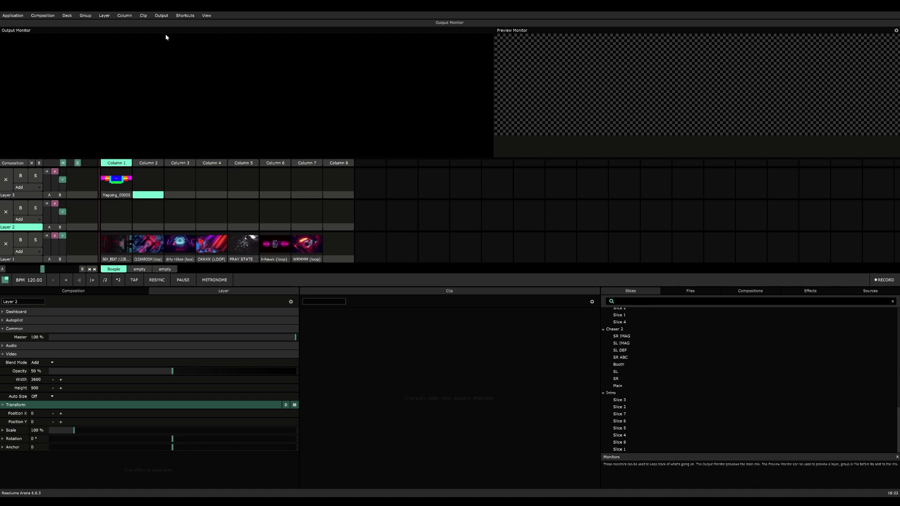
Step: Open the Advanced Output settings and play the Mapping_00000 clip on Layer 3 as the reference image
left_click(162, 15)
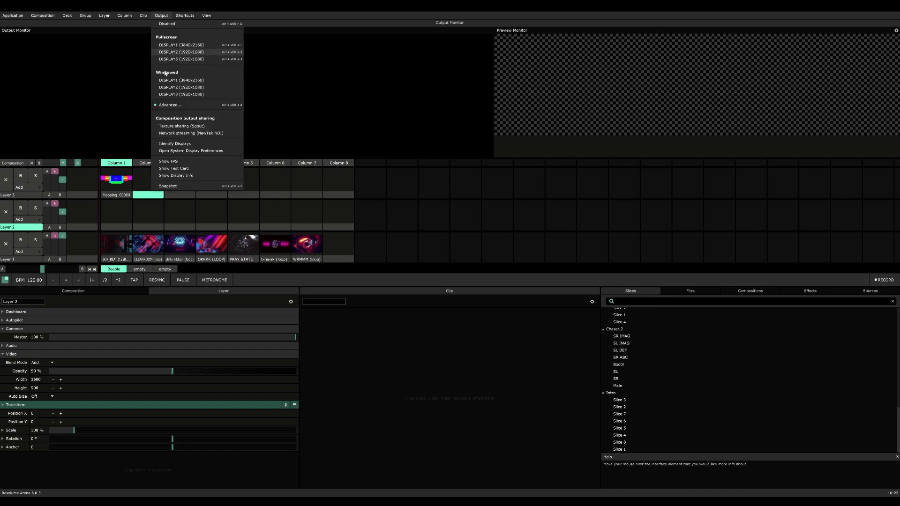
left_click(170, 104)
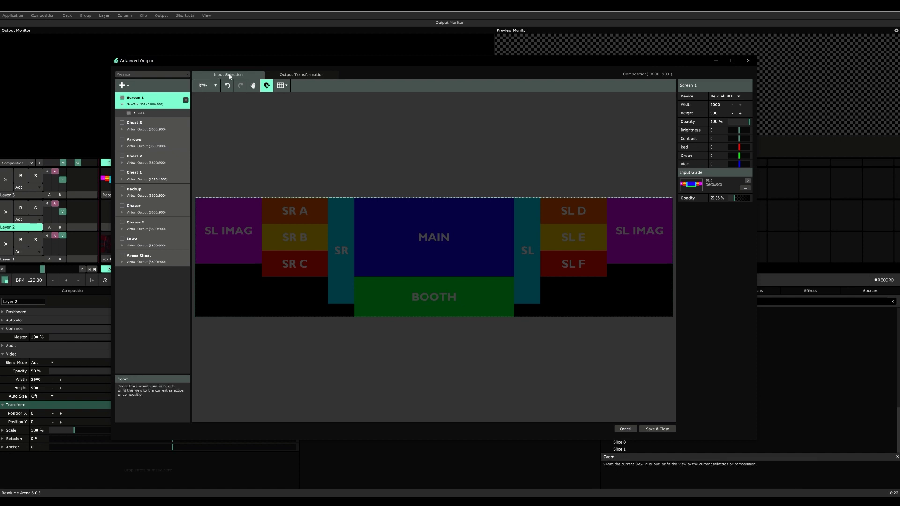
left_click_drag(253, 62, 457, 127)
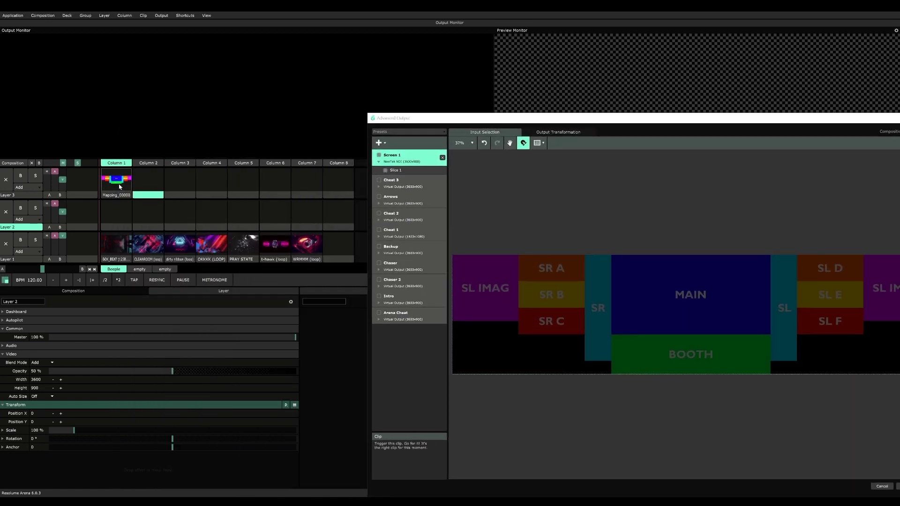
left_click_drag(588, 123, 330, 66)
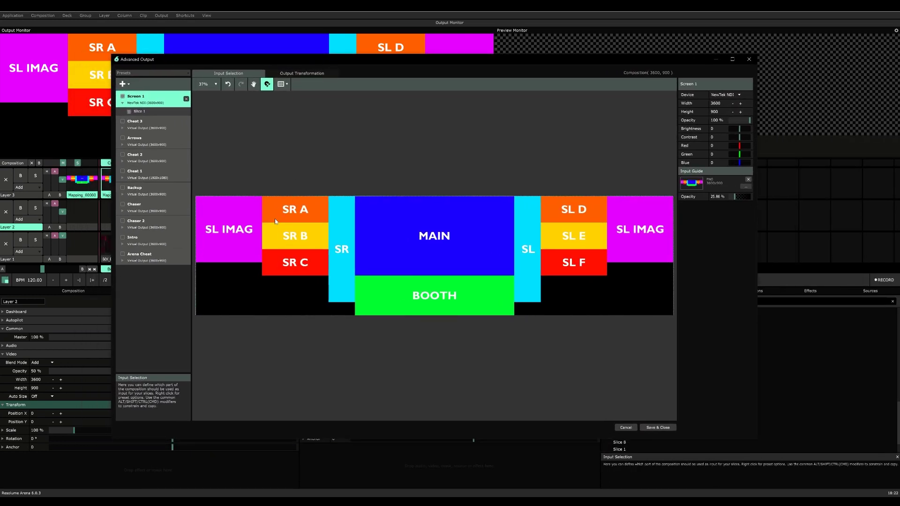
Step: Select Slice 1 of Screen 1 and compare its input selection and output transformation with the output monitor
left_click(154, 111)
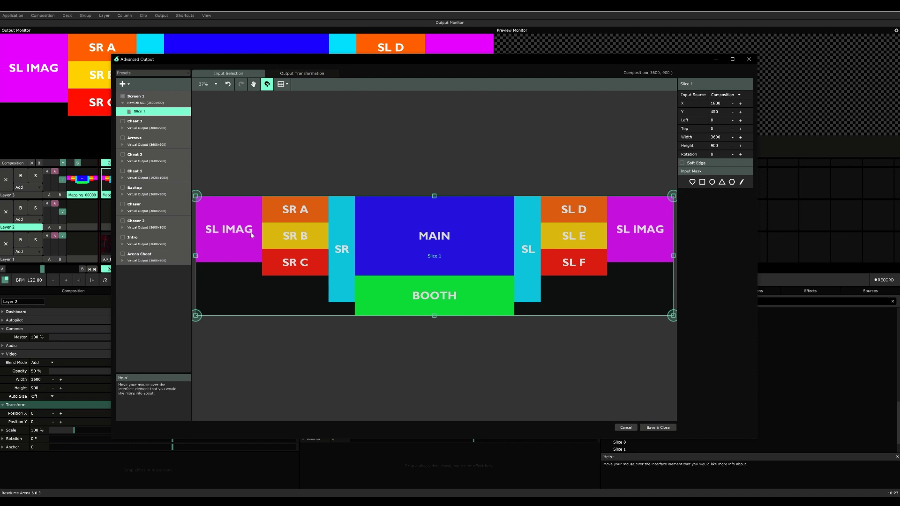
left_click_drag(243, 61, 223, 197)
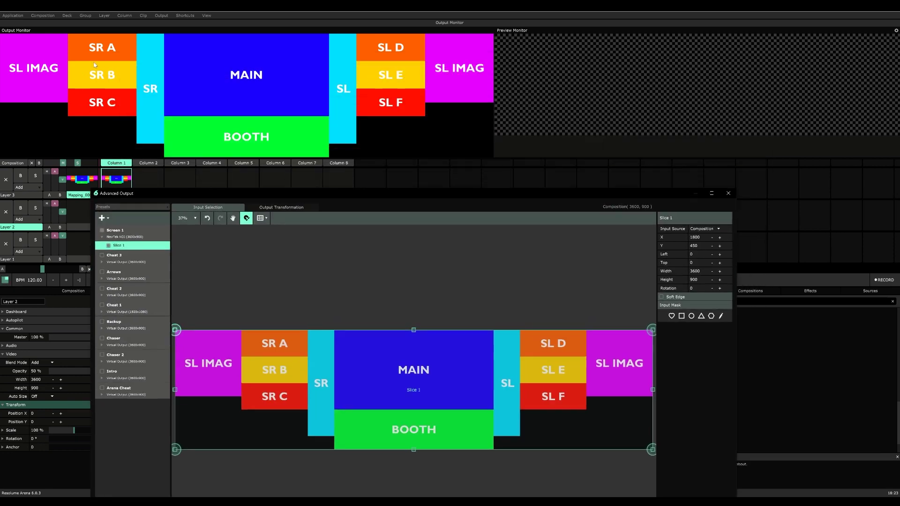
left_click(291, 209)
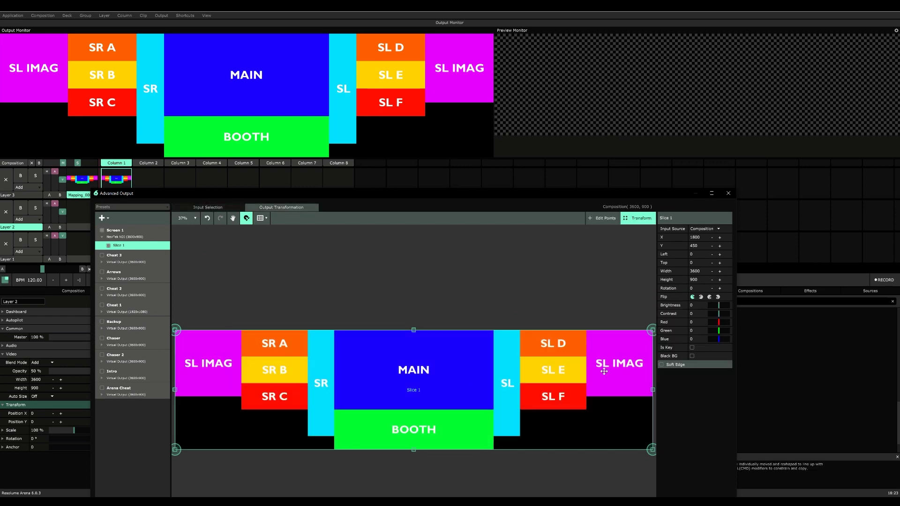
left_click(220, 211)
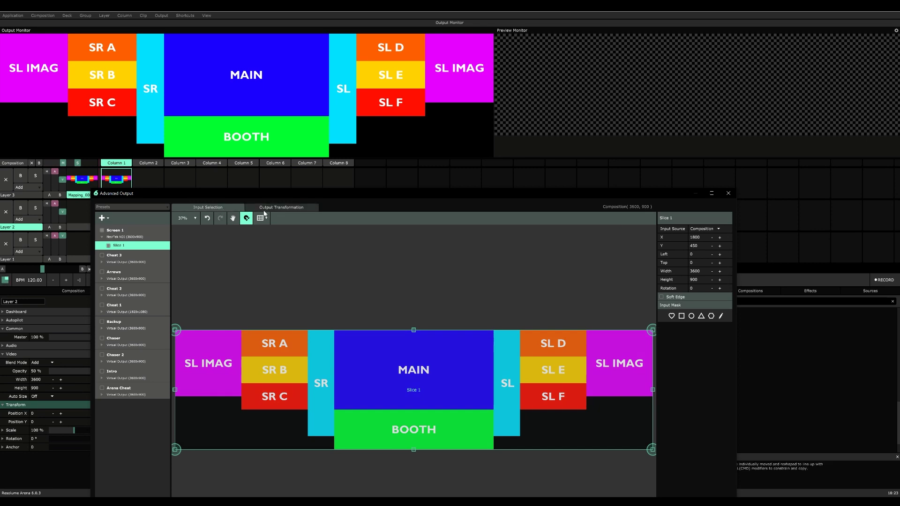
left_click_drag(297, 195, 282, 167)
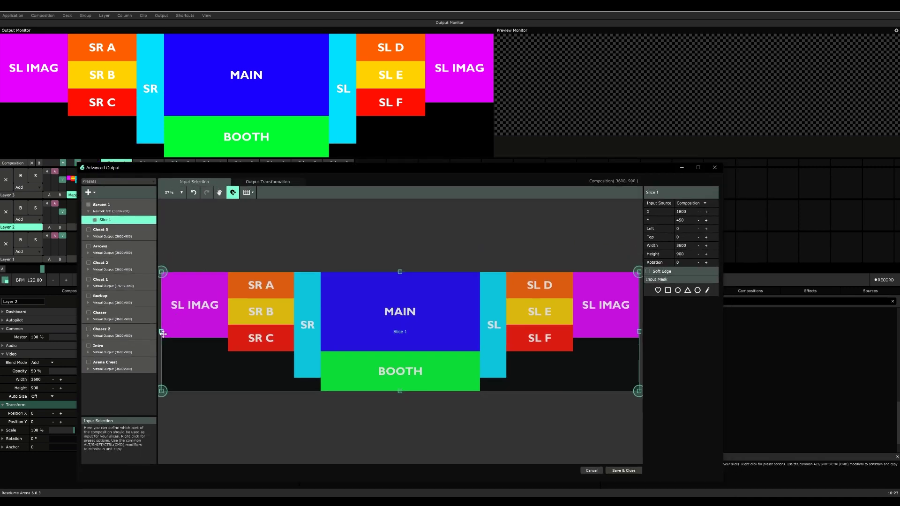
Step: Crop Slice 1's input selection to the MAIN and BOOTH area, view its output transformation, and match the input to the output shape
left_click_drag(161, 331, 320, 342)
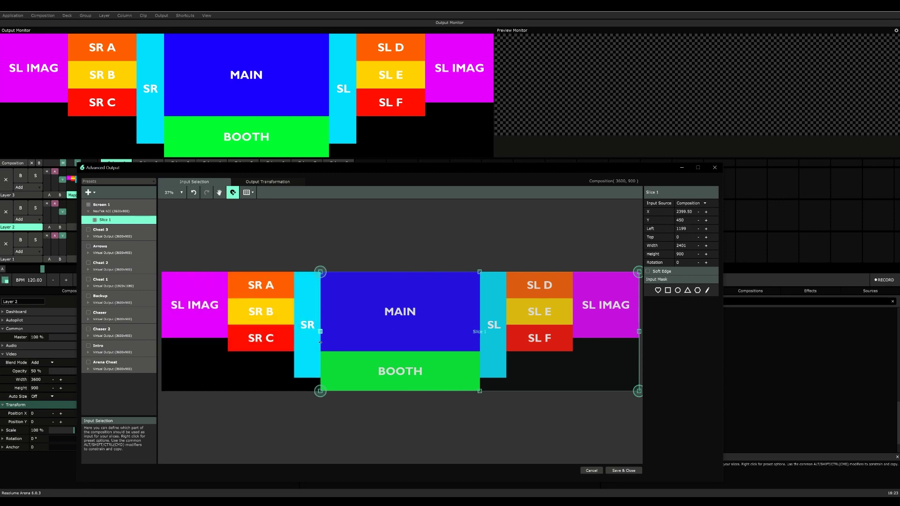
left_click_drag(639, 331, 479, 334)
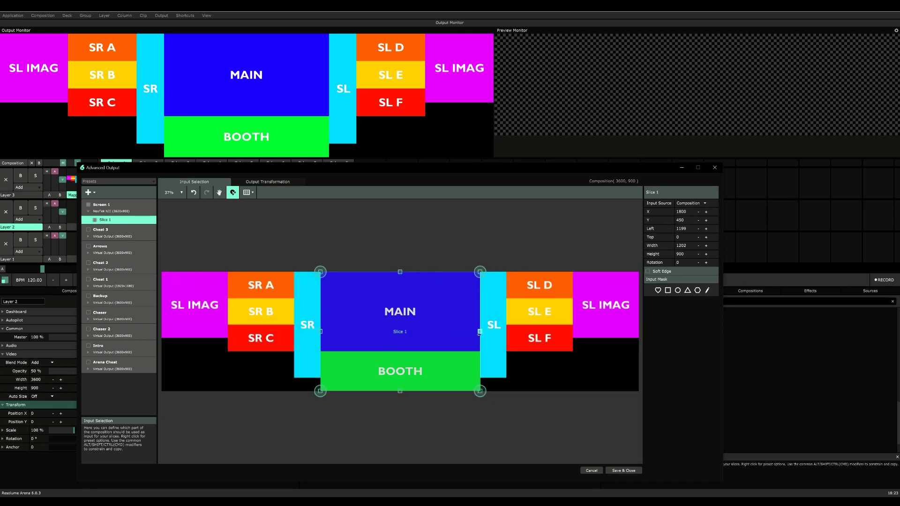
left_click(270, 186)
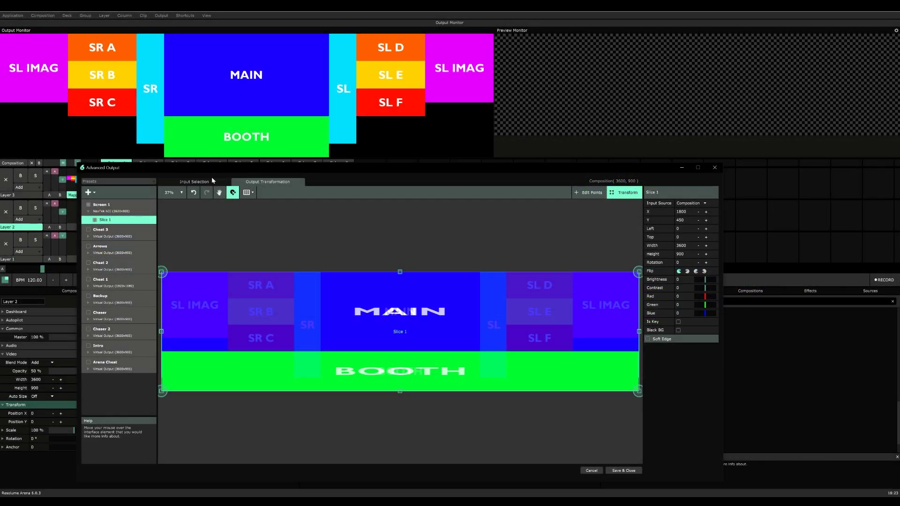
left_click(212, 179)
right_click(339, 316)
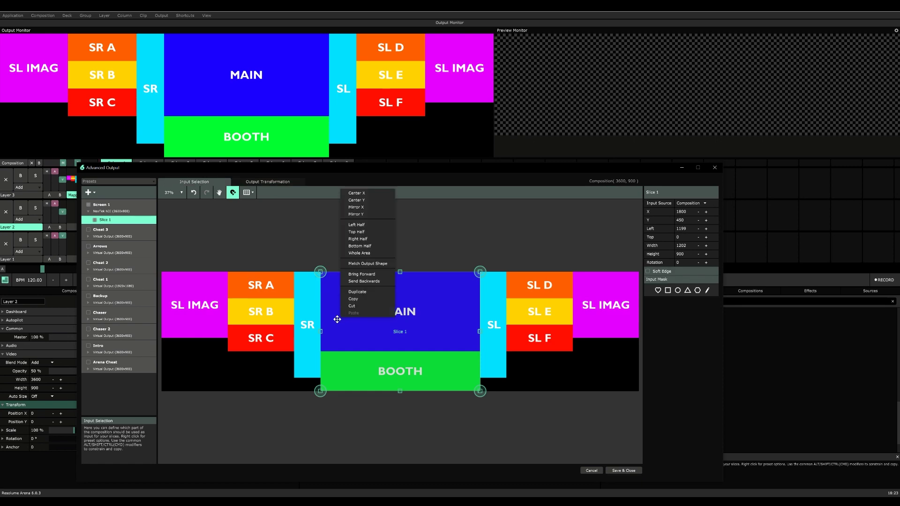
left_click(380, 264)
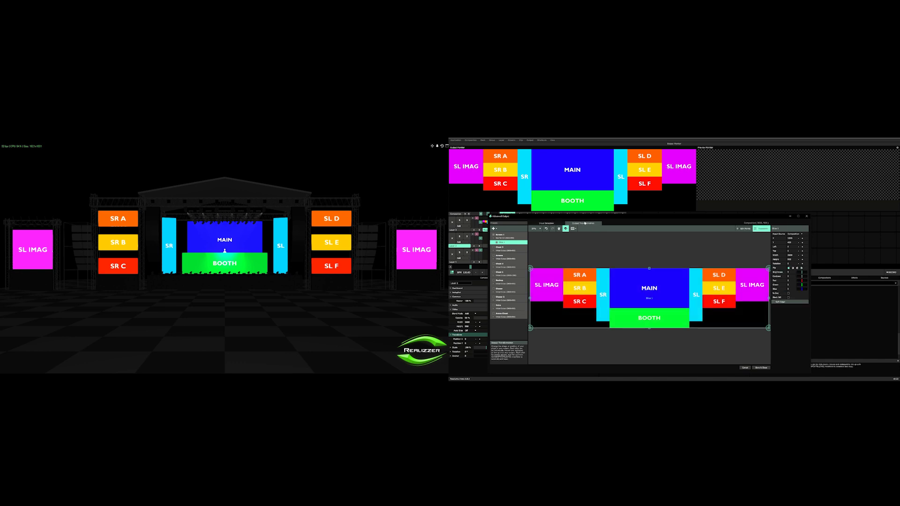
Step: Try narrowing Slice 1's output transformation on Screen 1 and stretching it out again to compare how the stage screens respond
left_click(581, 224)
mouse_move(769, 297)
left_mouse_down()
mouse_move(586, 298)
mouse_move(769, 298)
left_mouse_up()
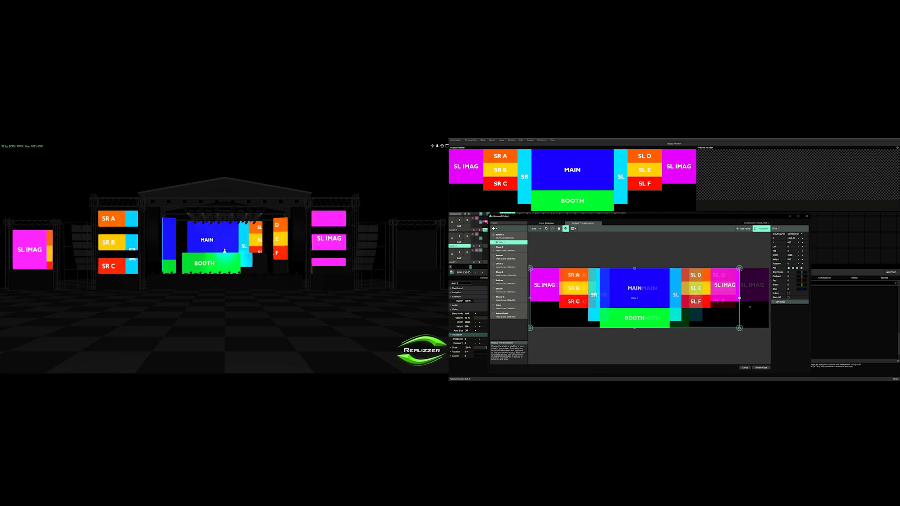
key("ctrl+z")
left_click(640, 281)
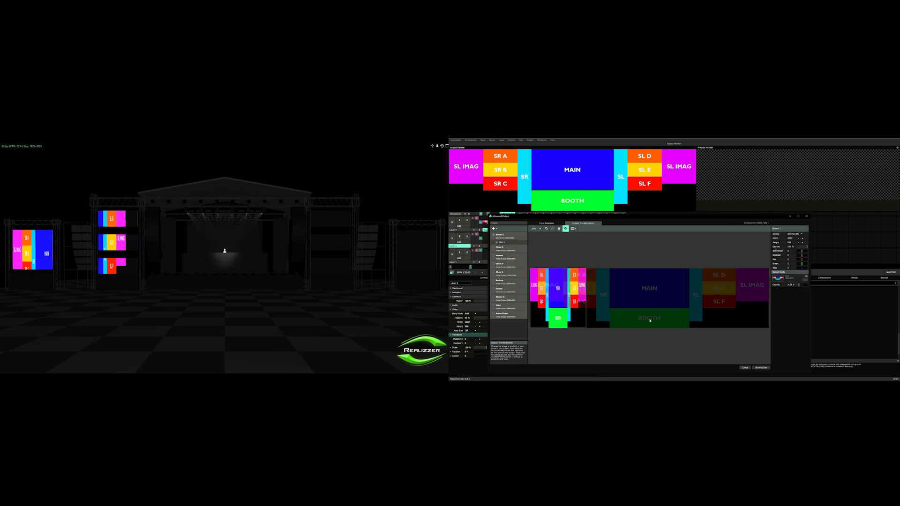
left_click(563, 297)
left_click_drag(586, 298, 621, 298)
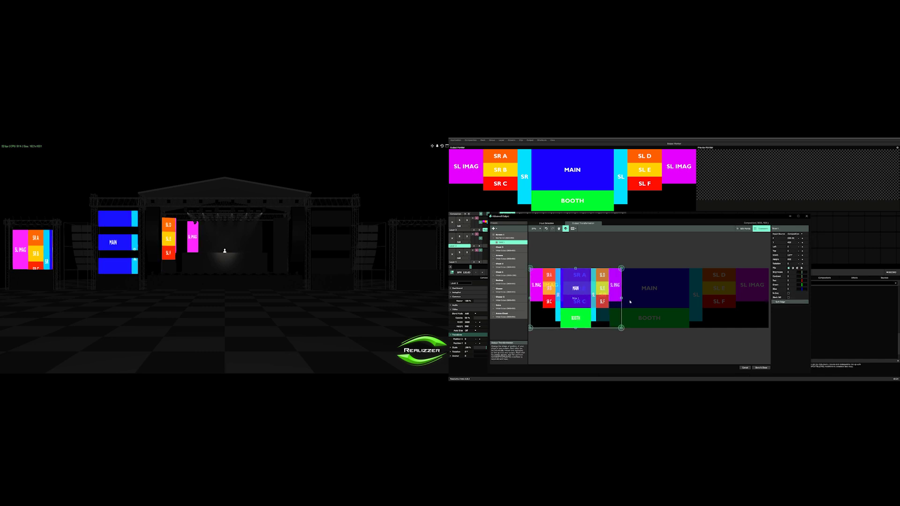
left_click_drag(621, 299, 746, 303)
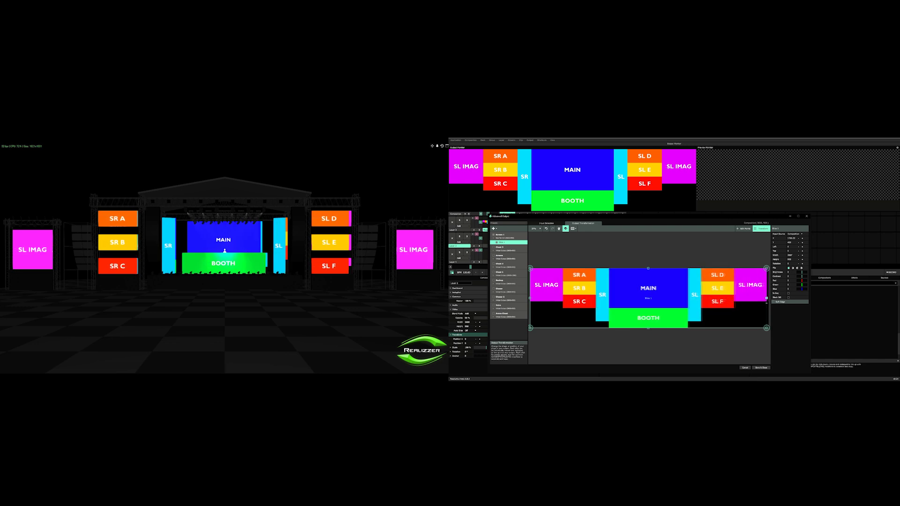
Step: Save and close the Advanced Output settings, and replace the Mapping_00000 image in the output with Layer 1's WRMMM (loop) clip
left_click(760, 368)
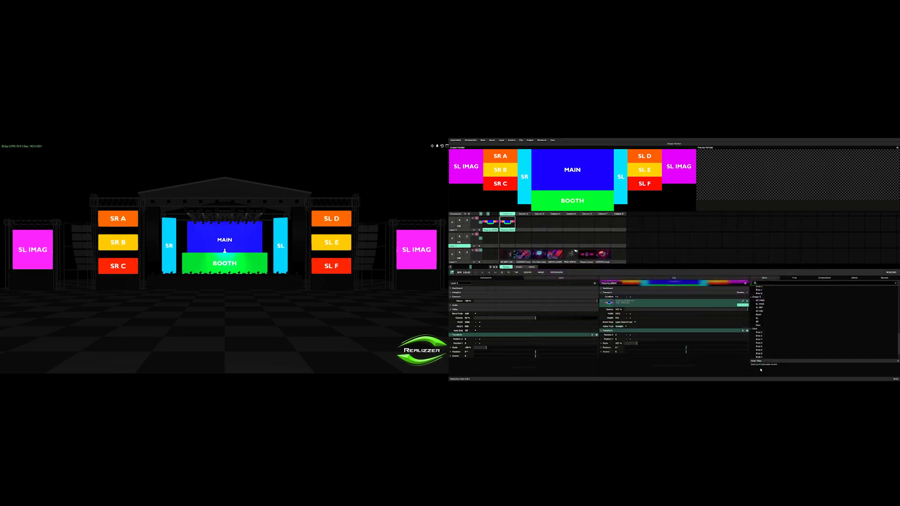
key("Delete")
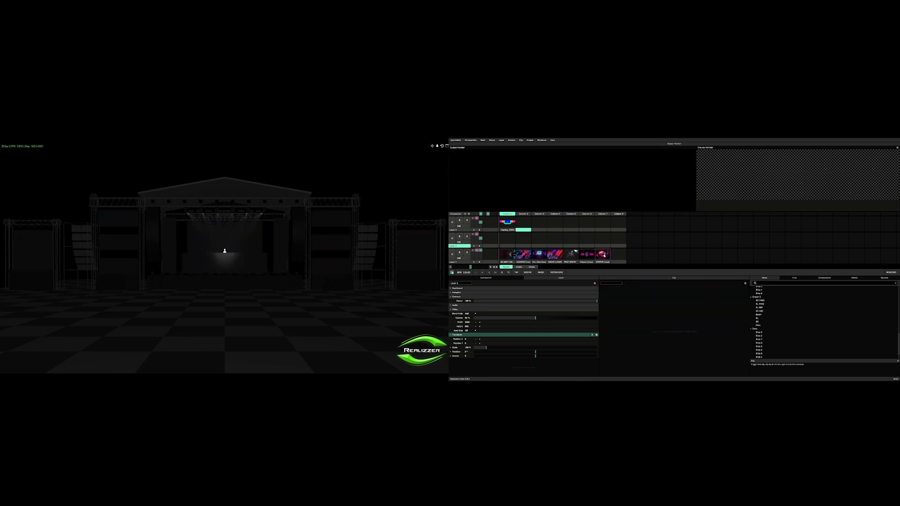
left_click(604, 254)
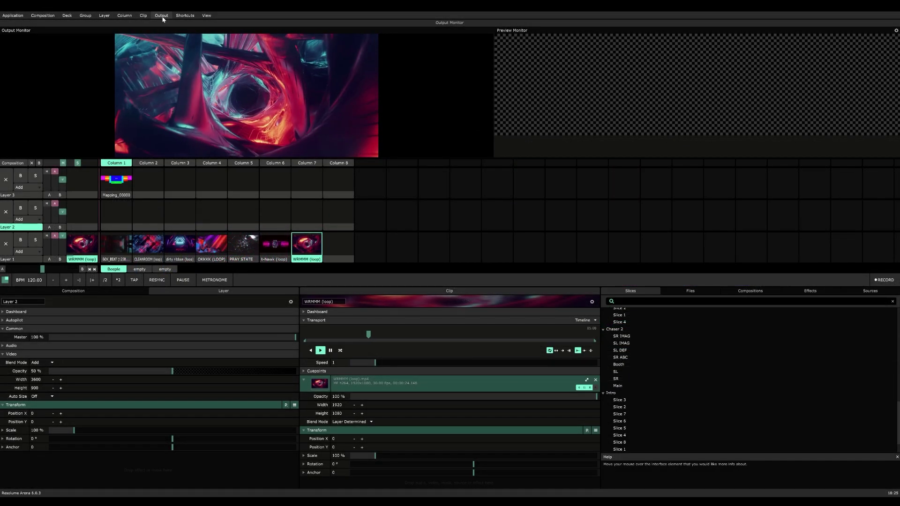
Step: Reopen the Advanced Output settings, reposition the window over the composition, and add a new screen
left_click(530, 140)
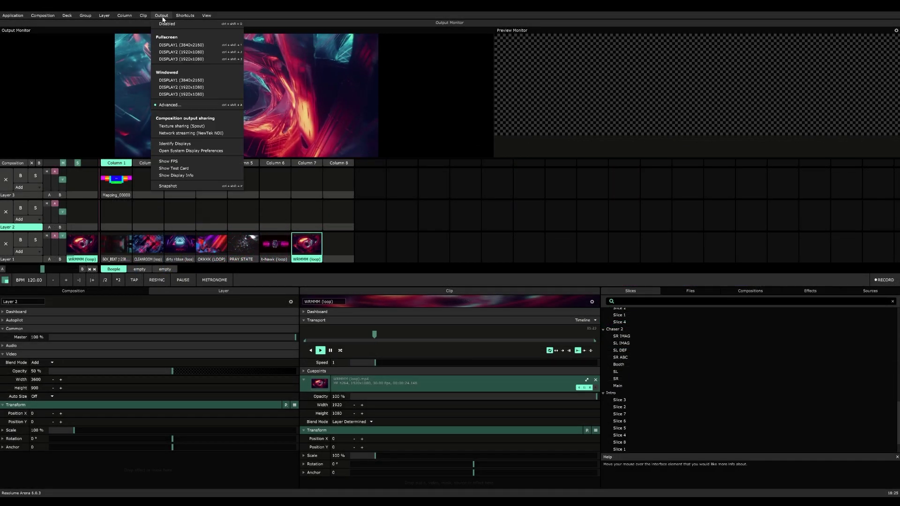
left_click(182, 104)
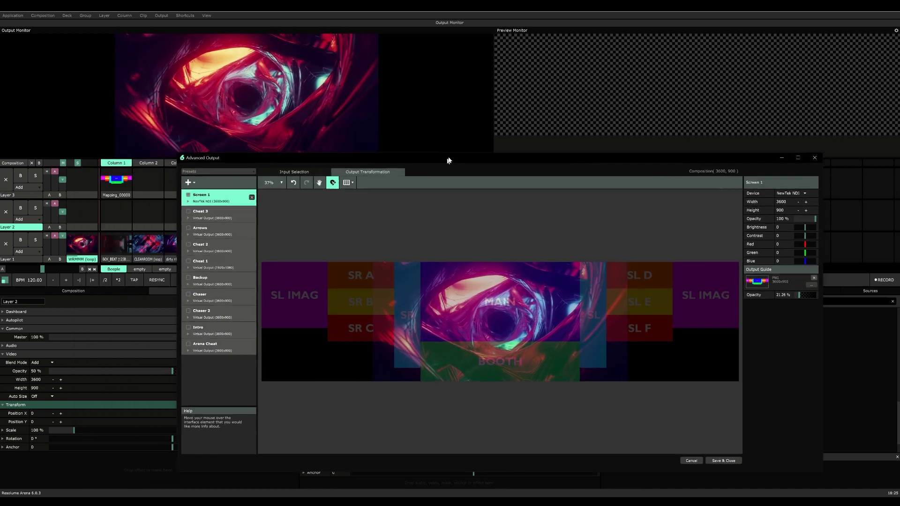
left_click_drag(448, 160, 406, 150)
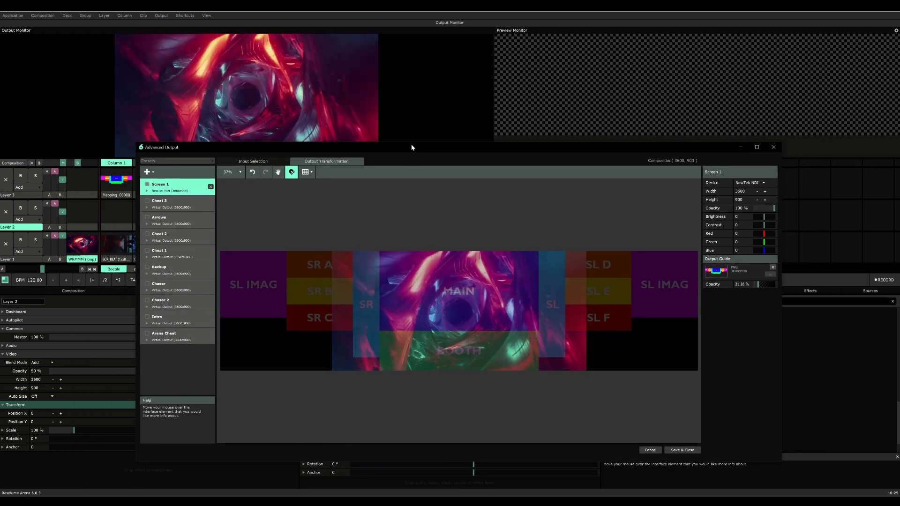
mouse_move(412, 143)
left_mouse_down()
mouse_move(422, 114)
mouse_move(422, 159)
mouse_move(334, 170)
mouse_move(404, 158)
left_mouse_up()
double_click(417, 150)
left_click(171, 154)
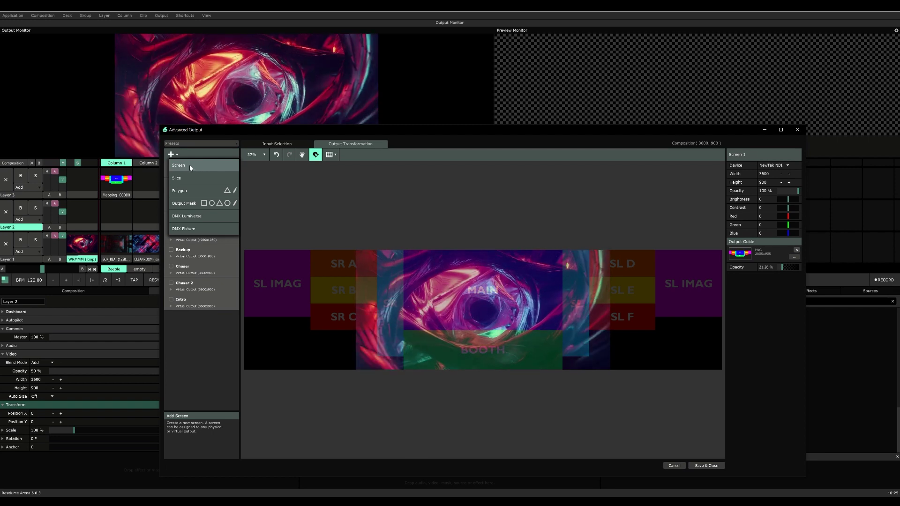
left_click(189, 165)
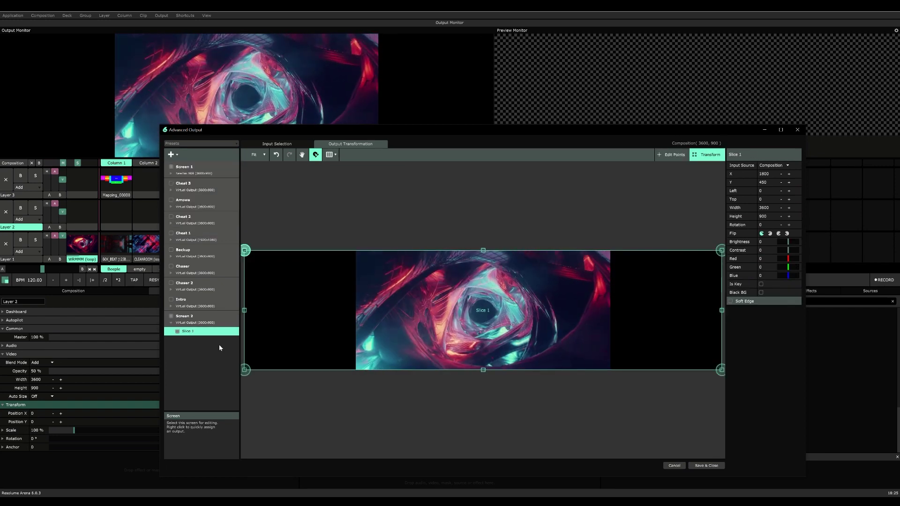
Step: Load the stage mapping image as the input guide for Screen 2's input selection
left_click(279, 144)
left_click(185, 317)
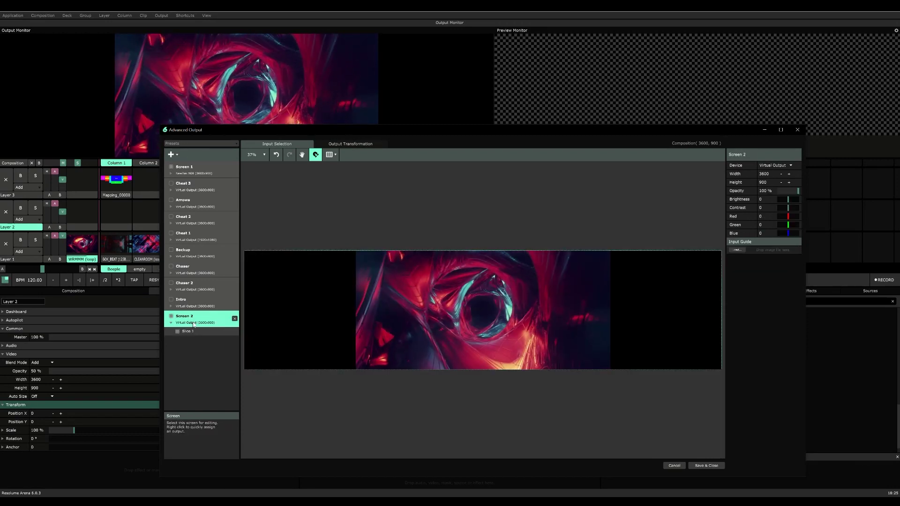
left_click(742, 251)
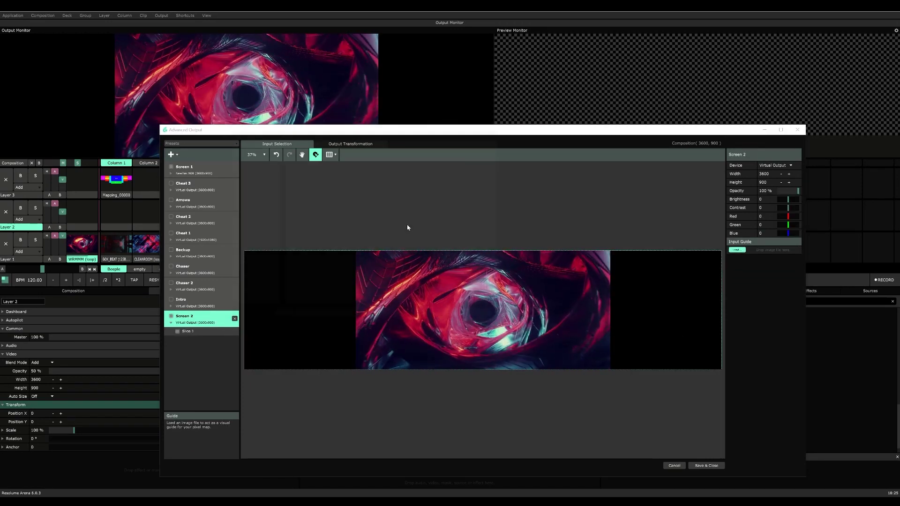
left_click(450, 327)
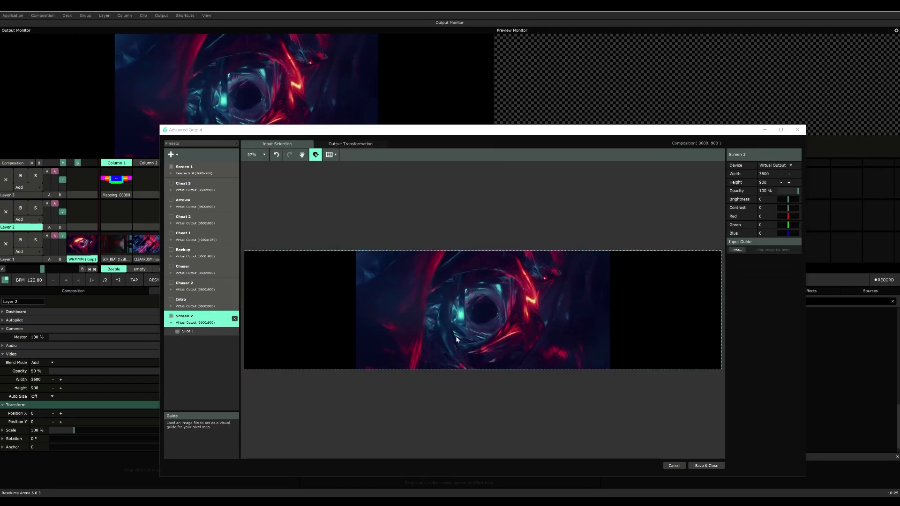
Step: Crop both sides of Slice 1's input selection on Screen 2 and set its width to 1200
left_click(271, 332)
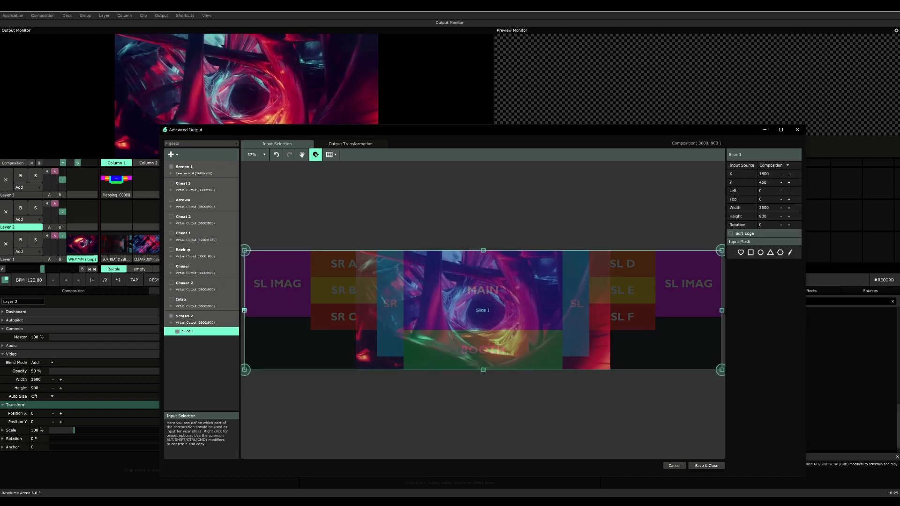
left_click_drag(245, 310, 369, 319)
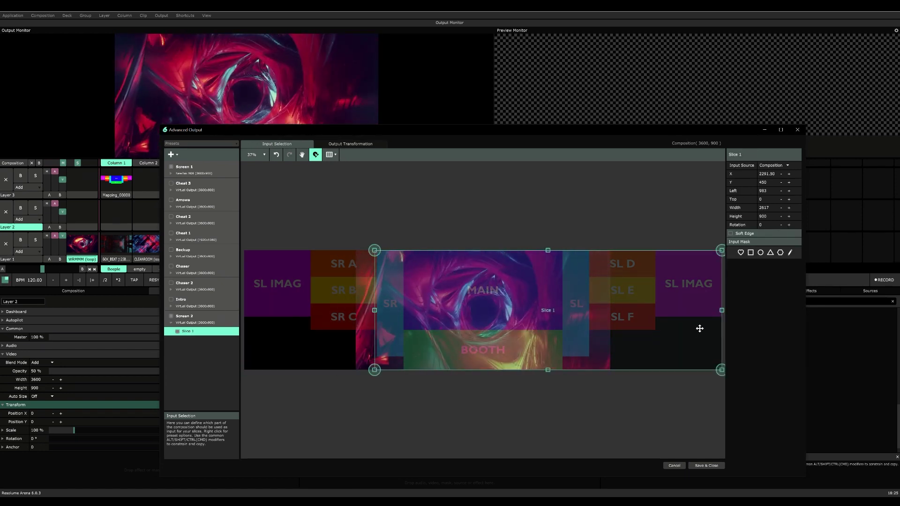
left_click_drag(722, 310, 585, 305)
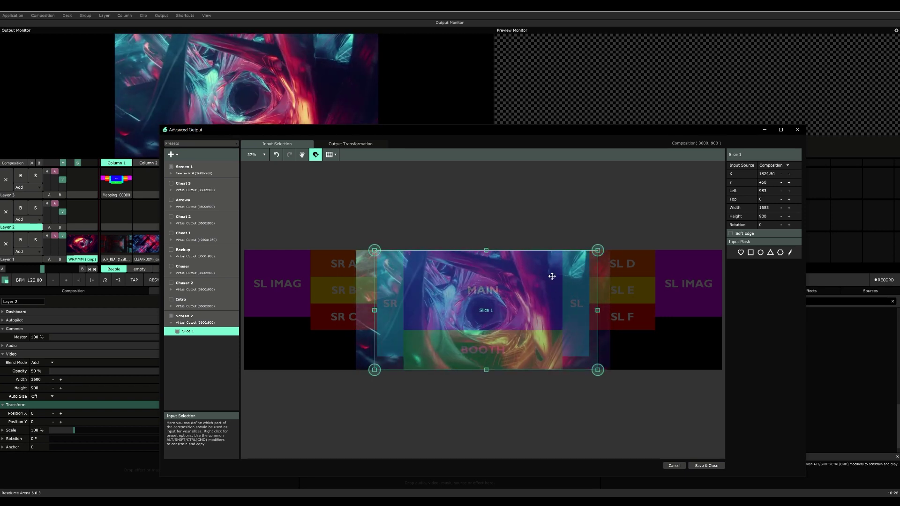
left_click(766, 208)
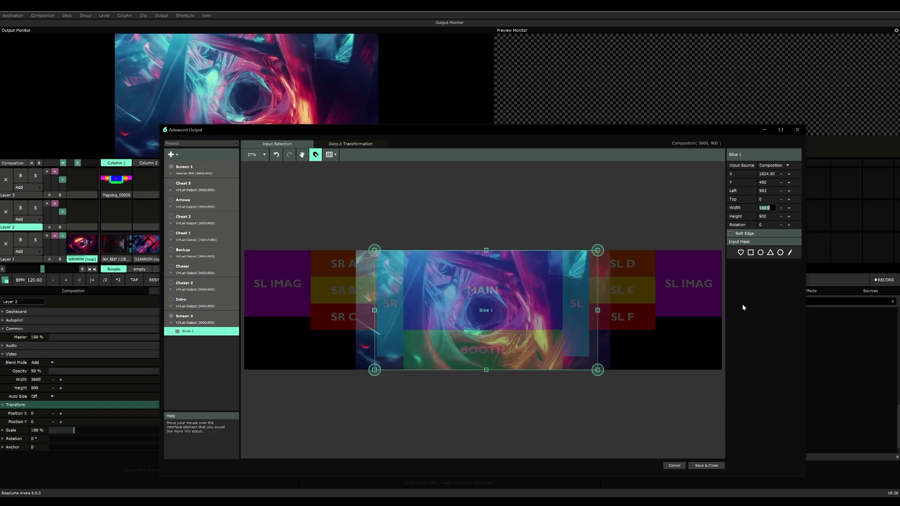
type("1200")
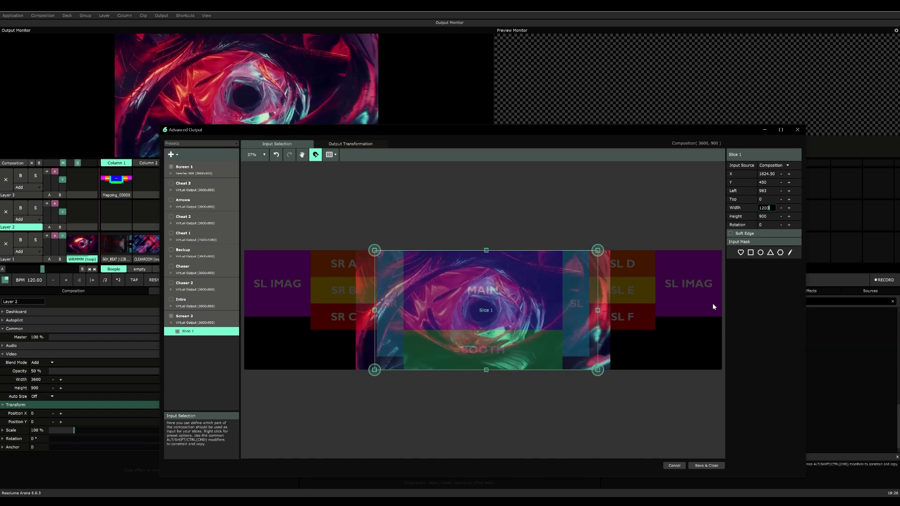
key("Tab")
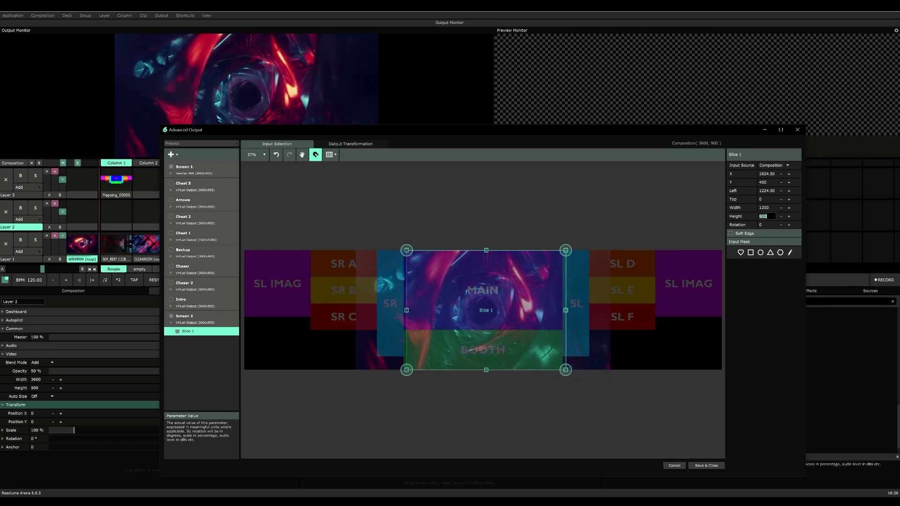
key("Return")
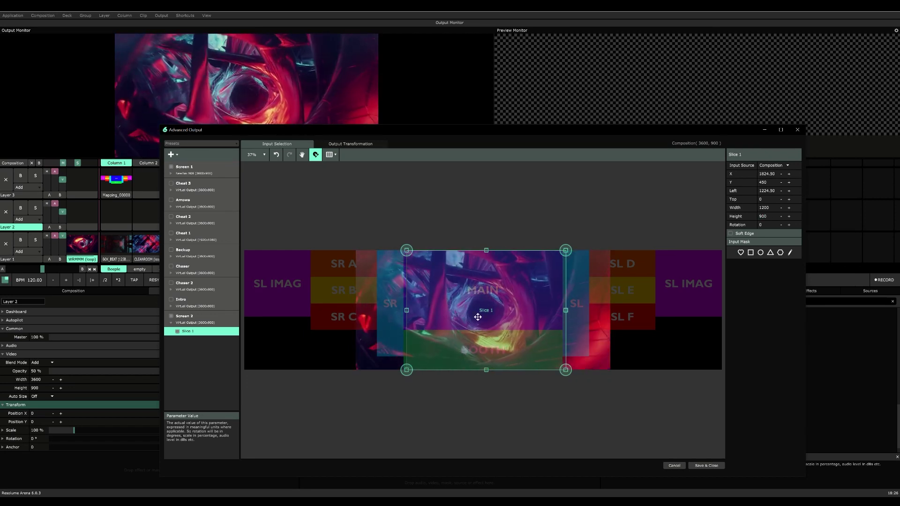
Step: Move Slice 1's input selection around with snapping and align it over the MAIN and BOOTH areas of the guide
left_click(468, 211)
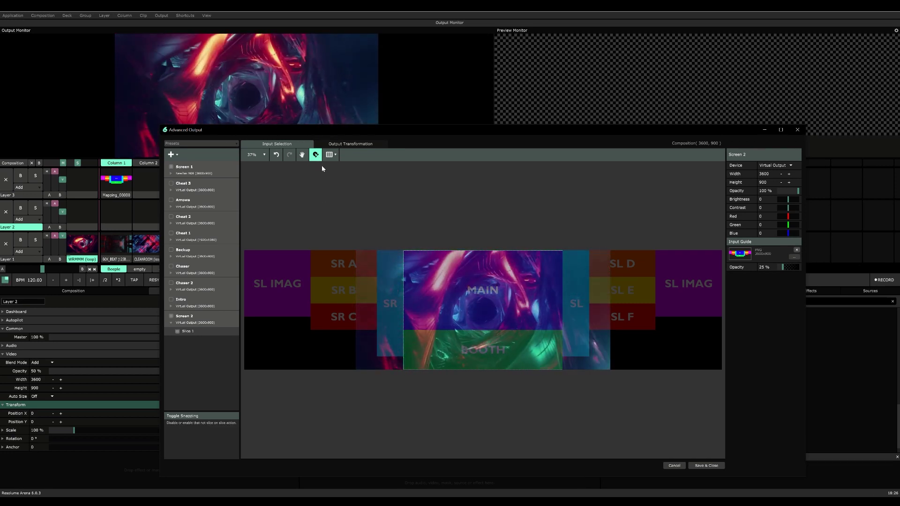
left_click(472, 284)
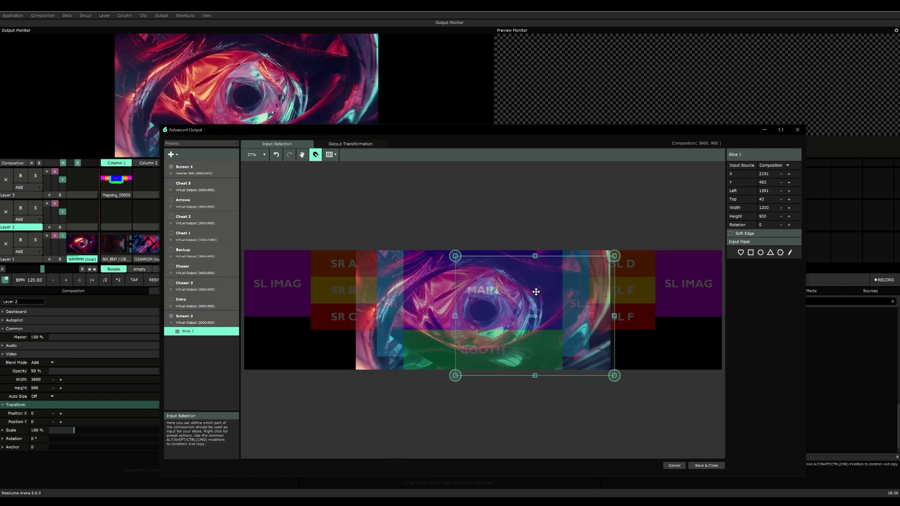
left_click(478, 224)
left_click(415, 302)
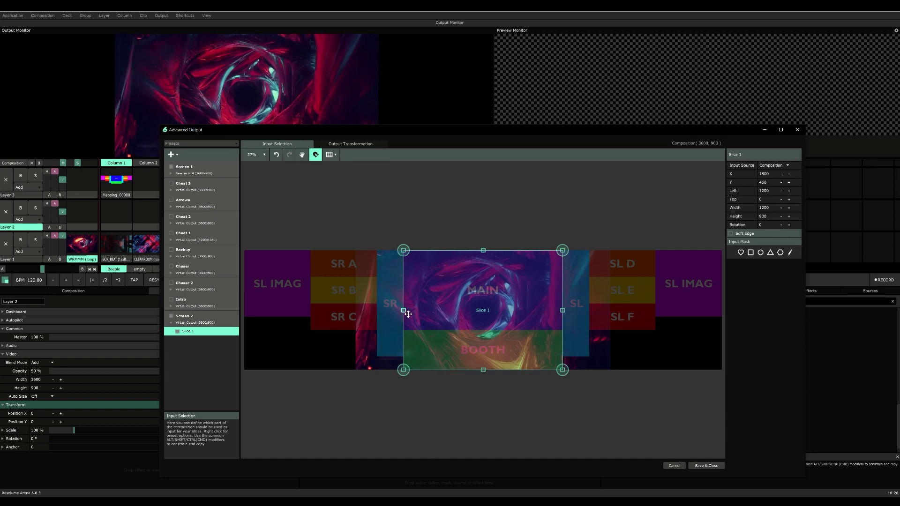
Step: Widen Slice 1's input selection to cover SR through SL, set its width to 1600, and centre it on the composition
left_click_drag(406, 313, 381, 313)
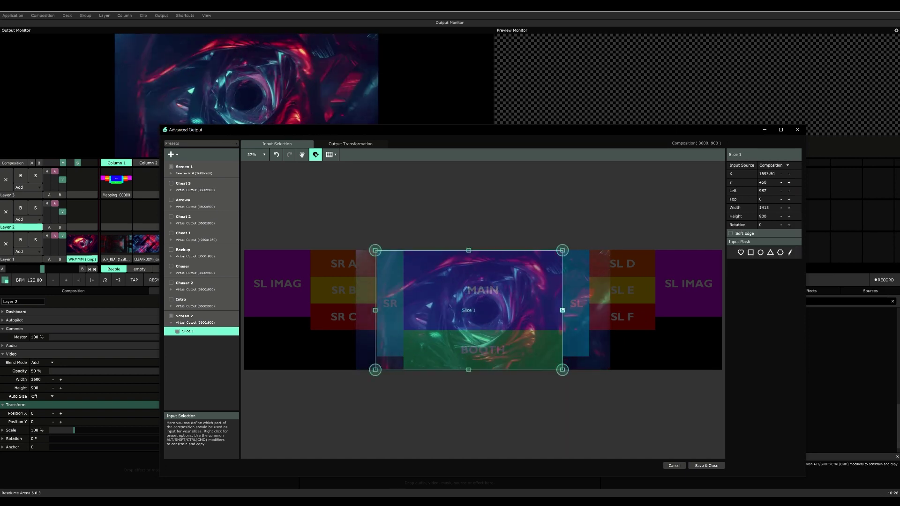
left_click_drag(562, 311, 589, 311)
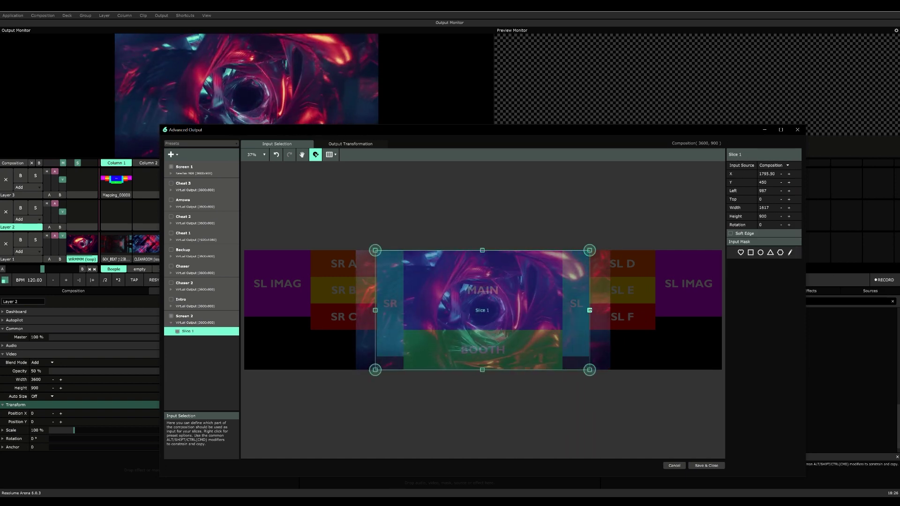
double_click(764, 208)
type("1600")
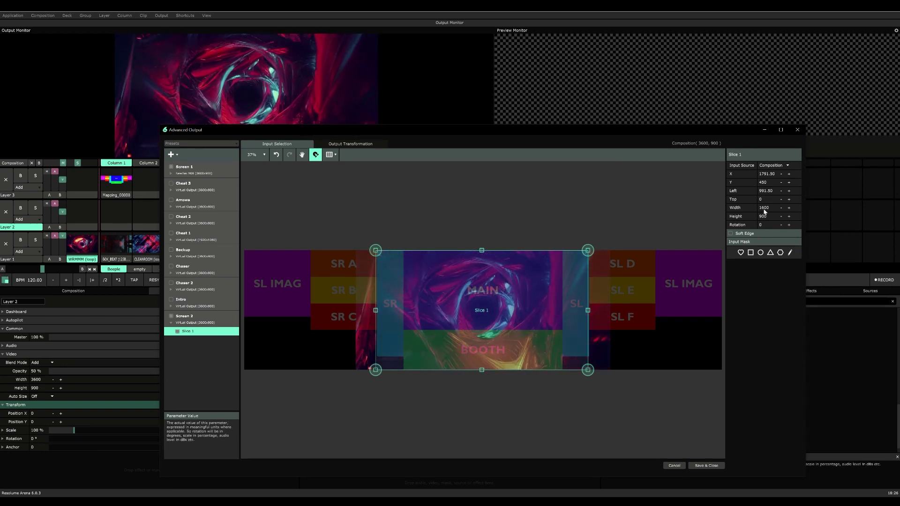
key("Return")
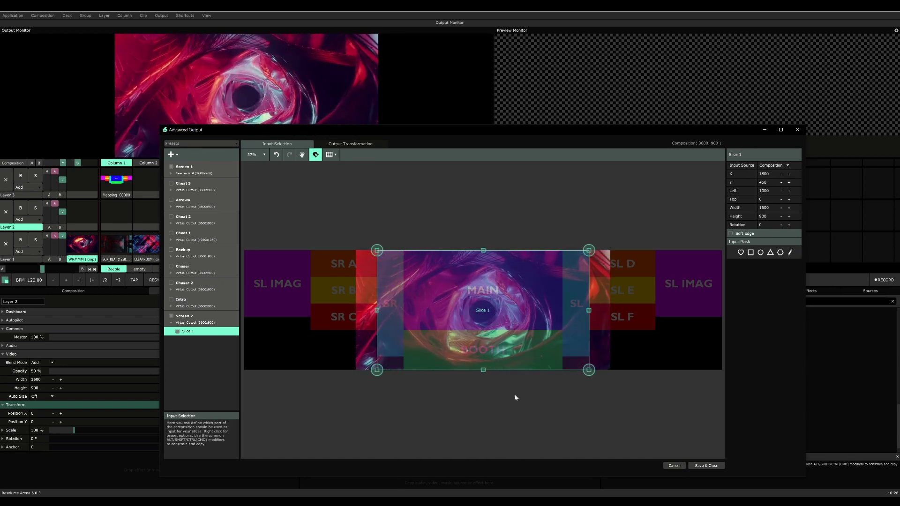
Step: Duplicate Slice 1 twice and align the Slice 2 copy's input selection with the composition's left edge
right_click(197, 333)
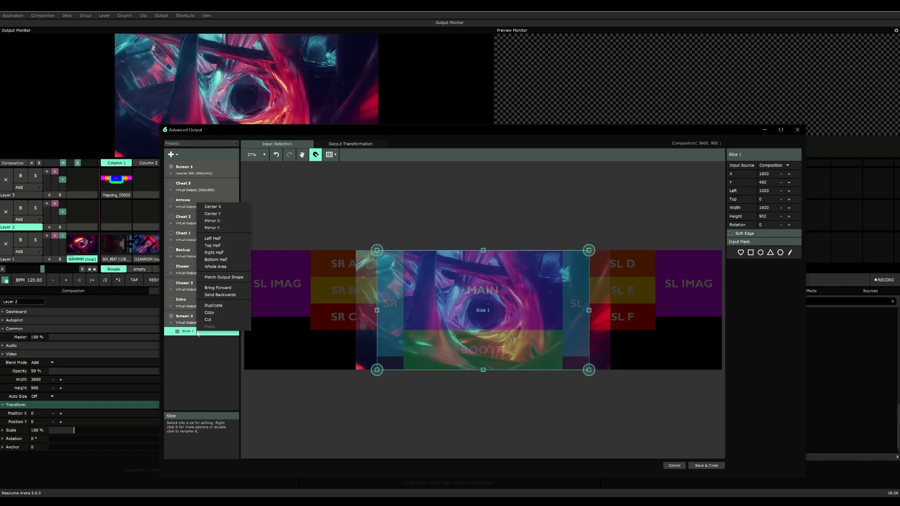
left_click(213, 305)
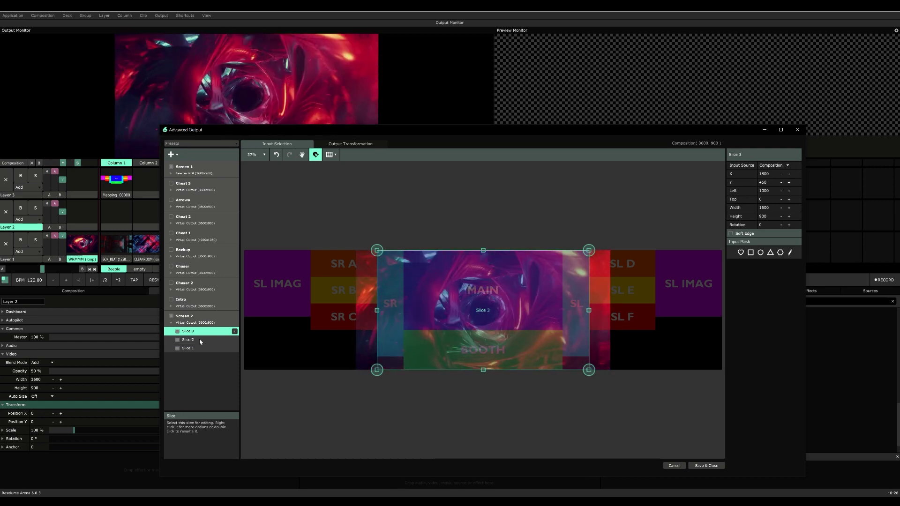
left_click(199, 340)
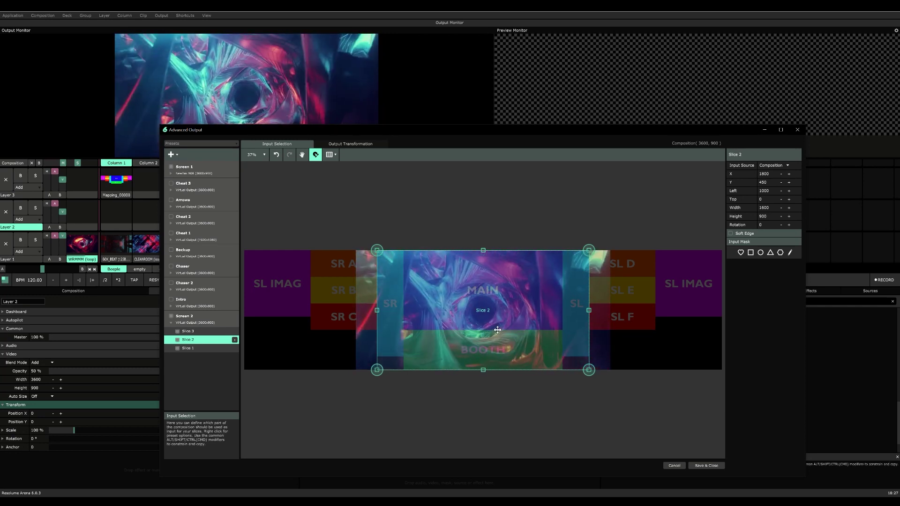
left_click_drag(490, 330, 361, 330)
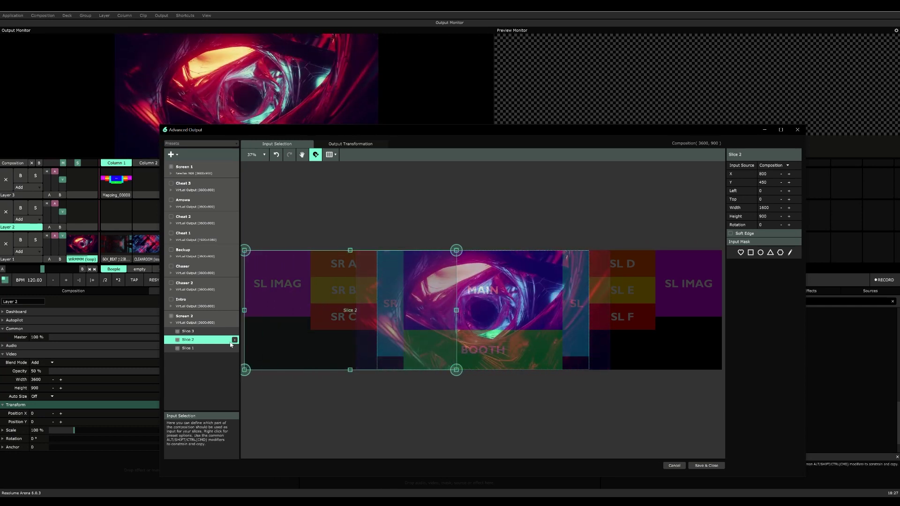
Step: Align Slice 3's input selection with the composition's right edge and deselect the slice
left_click(199, 332)
left_click_drag(421, 324, 539, 319)
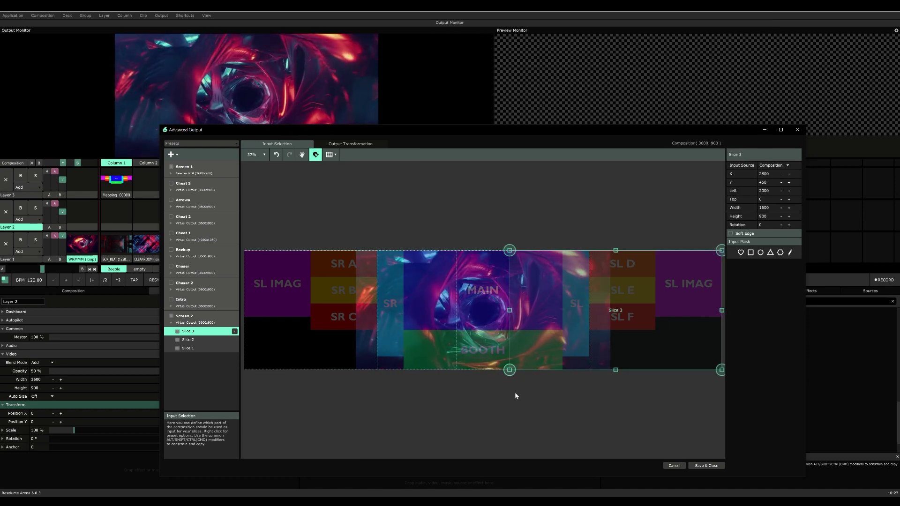
left_click(477, 418)
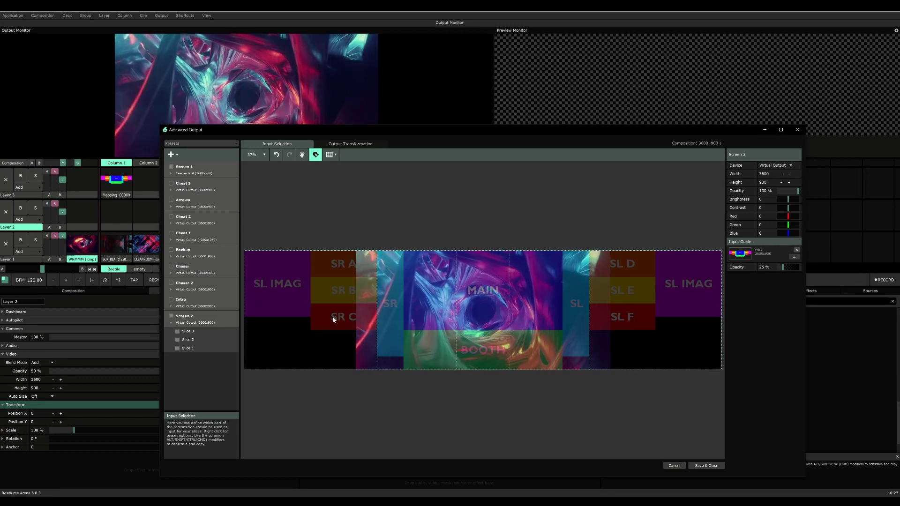
Step: Centre Slice 2's input selection on Slice 1's left edge and scale it proportionally to about 2002 x 1126, reaching the composition's left edge
left_click(308, 346)
left_click_drag(319, 349, 340, 349)
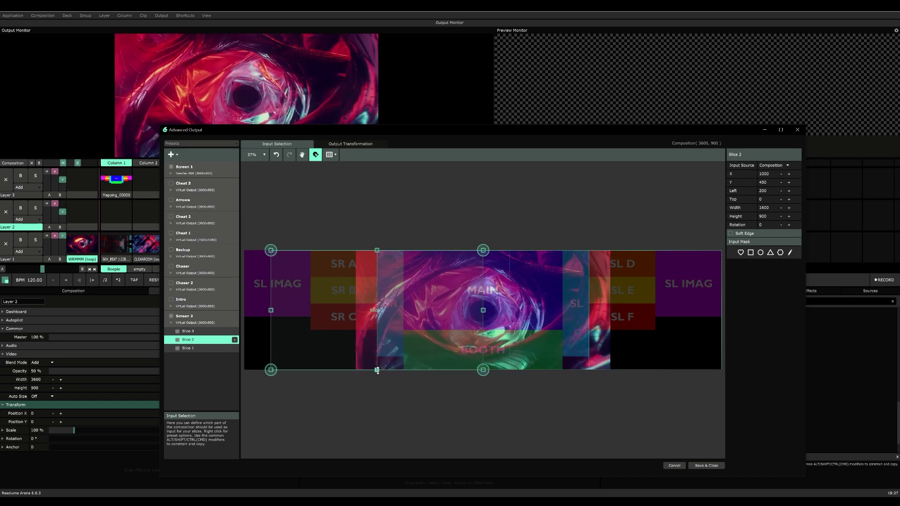
mouse_move(377, 370)
left_mouse_down()
mouse_move(377, 400)
mouse_move(378, 370)
left_mouse_up()
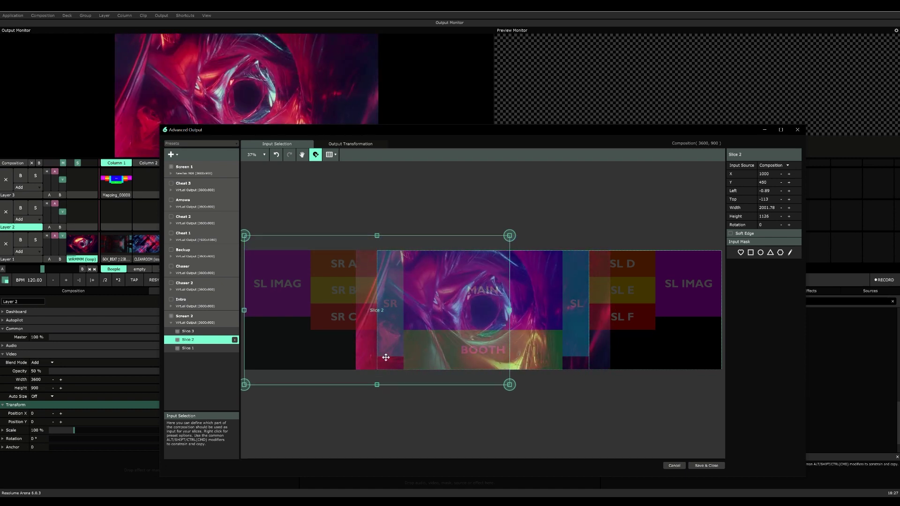
Step: Replace Slice 3 with a duplicate of the enlarged Slice 2 and align the copy with the composition's right edge
left_click(609, 321)
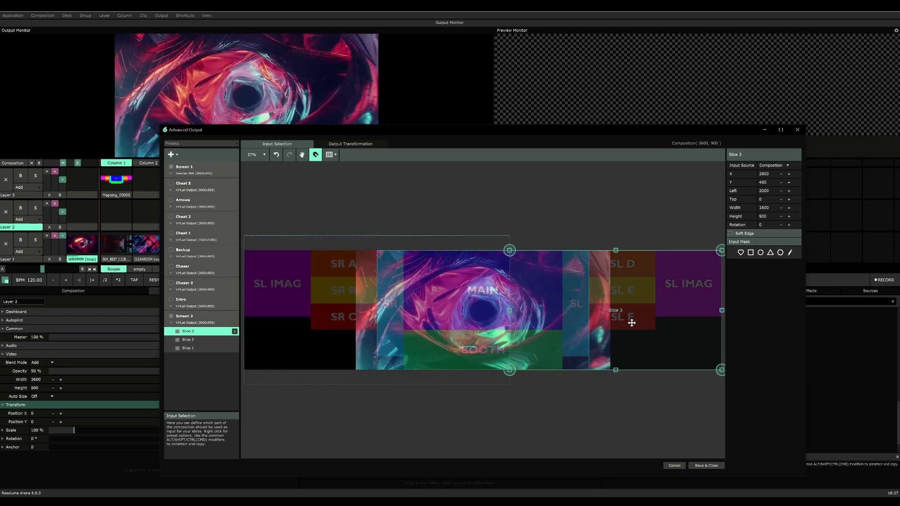
left_click_drag(521, 360, 621, 381)
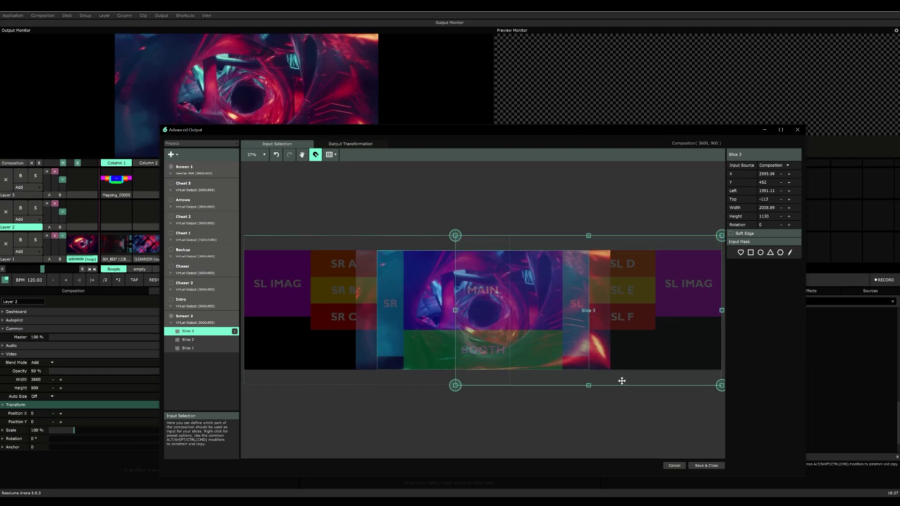
key("Delete")
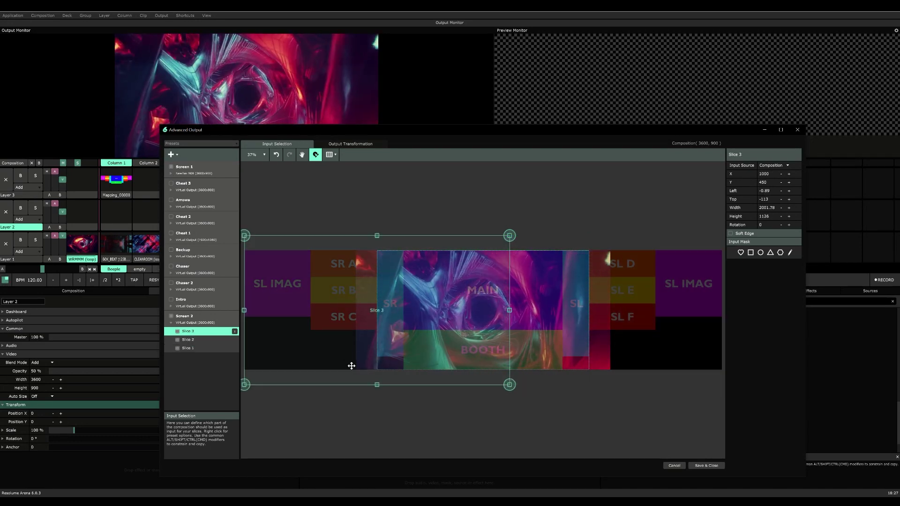
left_click_drag(351, 366, 518, 364)
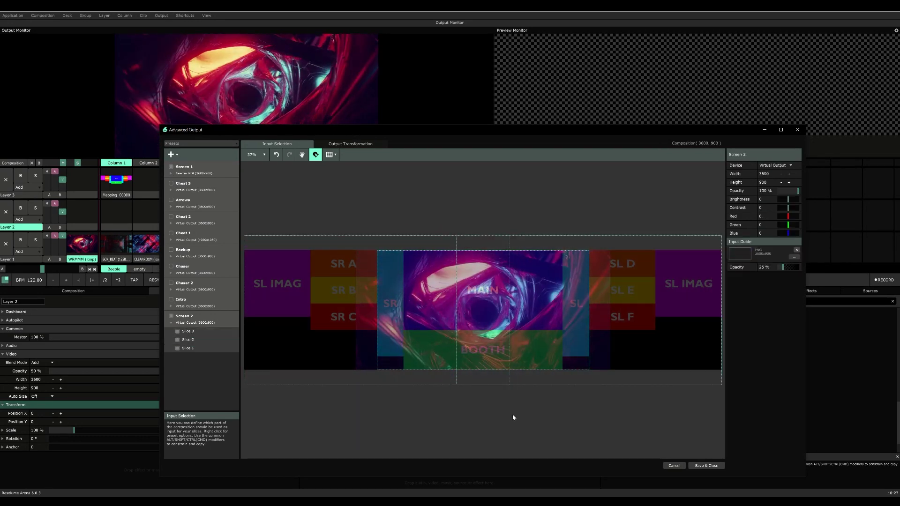
Step: Select Slice 2 and Slice 3 together and move them up until their lower edges meet the composition's lower edge
left_click(375, 381)
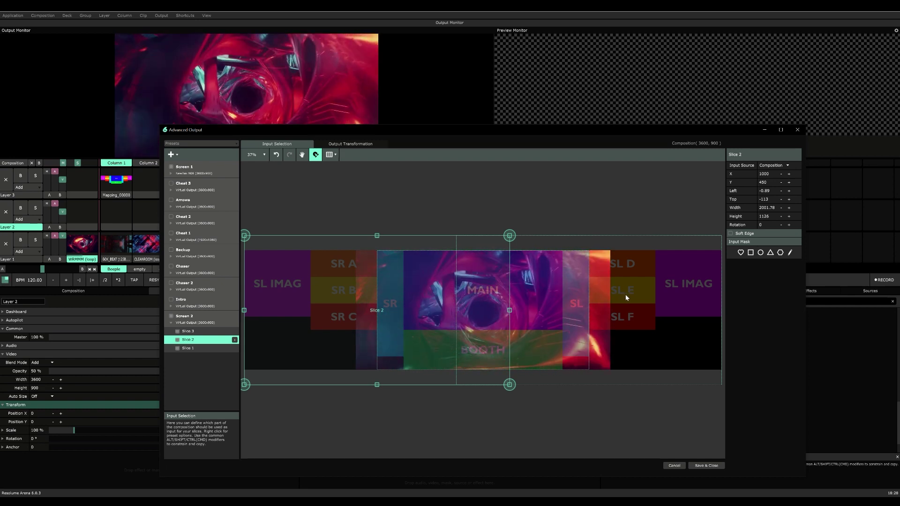
left_click(537, 311)
left_click(604, 313)
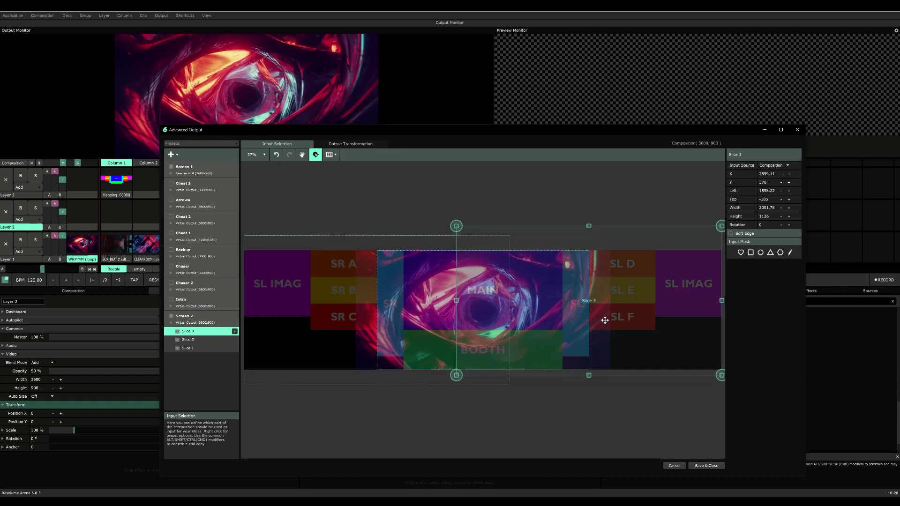
key("ctrl+z")
left_click(353, 297, "shift")
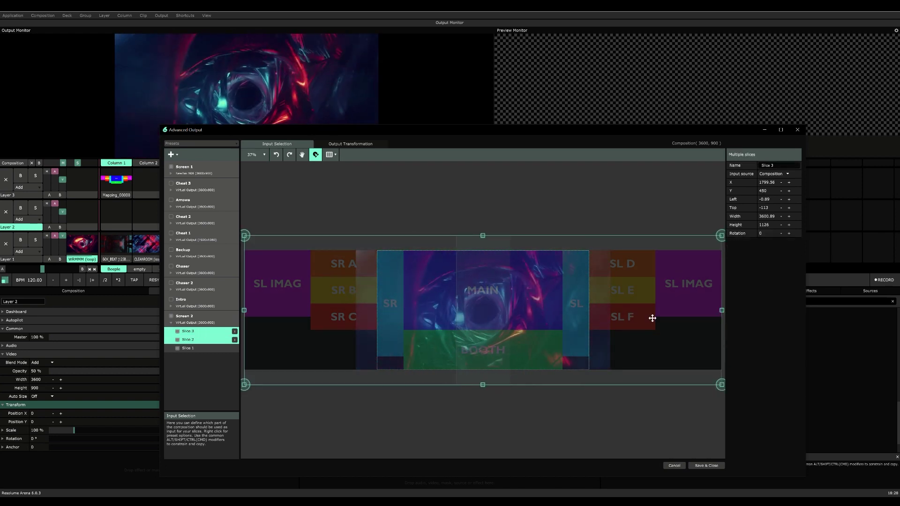
left_click_drag(653, 314, 653, 304)
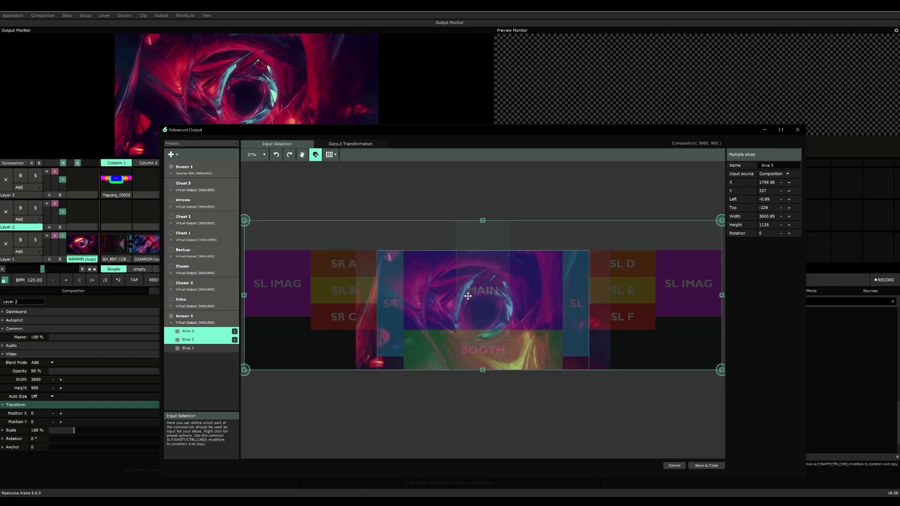
left_click(452, 201)
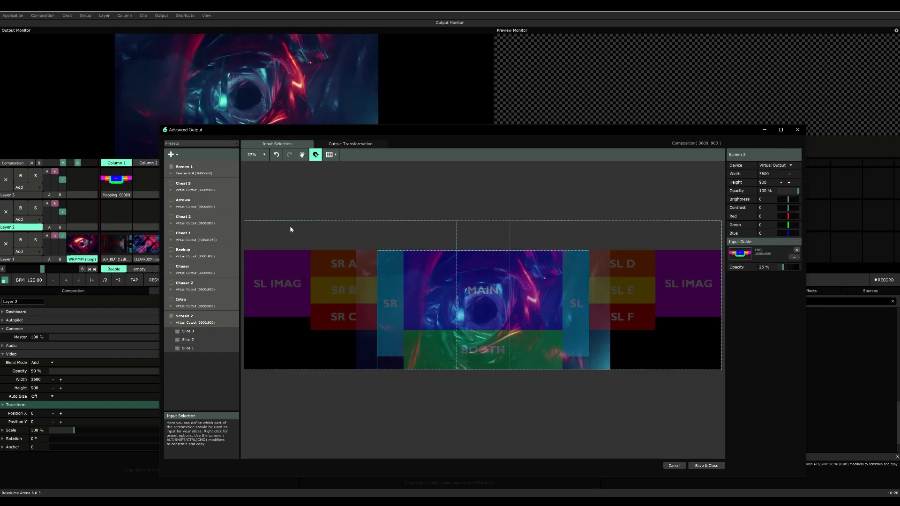
Step: Add a rectangular input mask to Slice 2, covering it from its left edge to Slice 1's left edge, about 1001 wide
left_click(416, 229)
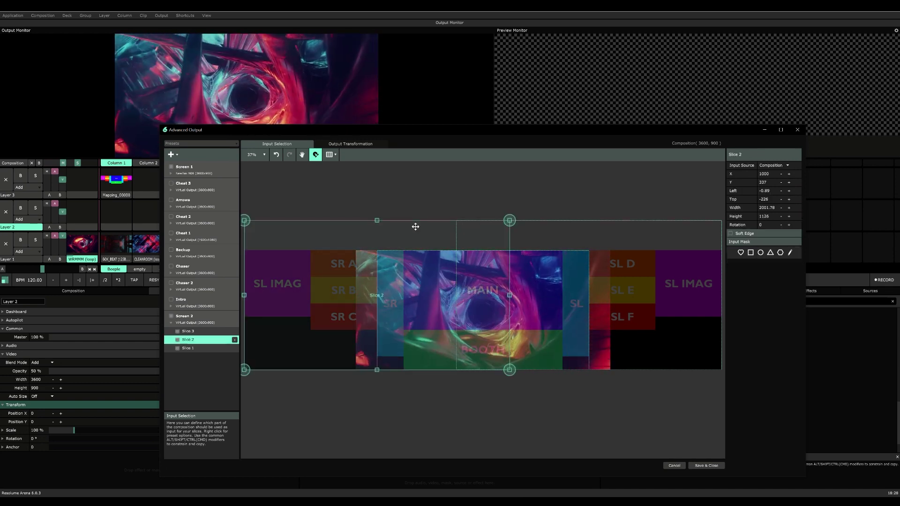
left_click(752, 253)
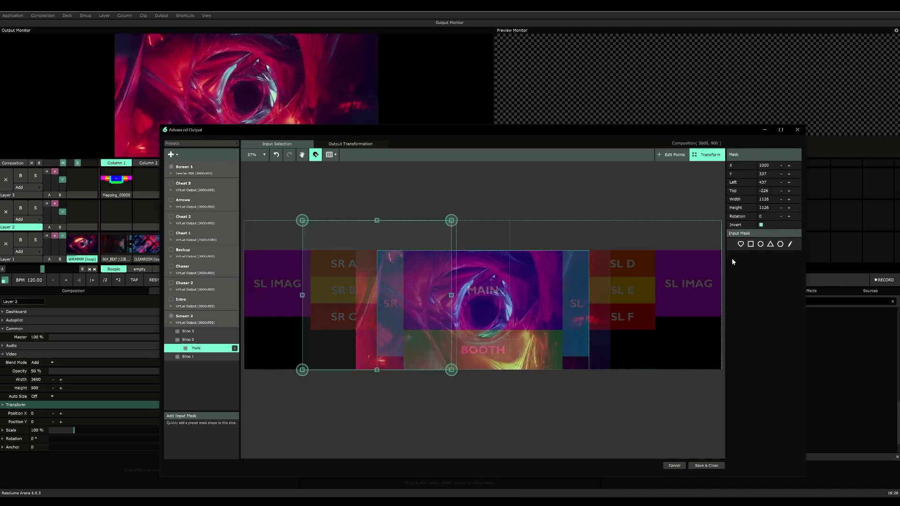
left_click_drag(388, 292, 327, 291)
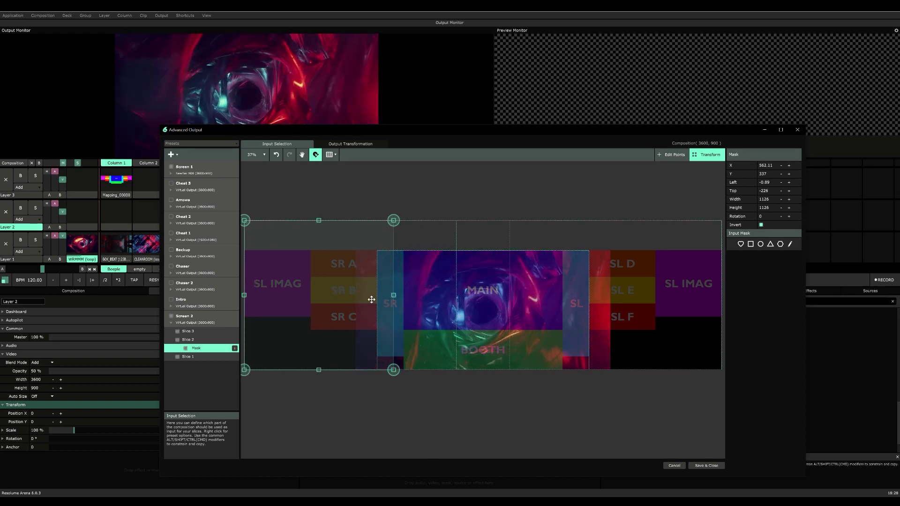
left_click_drag(394, 296, 375, 297)
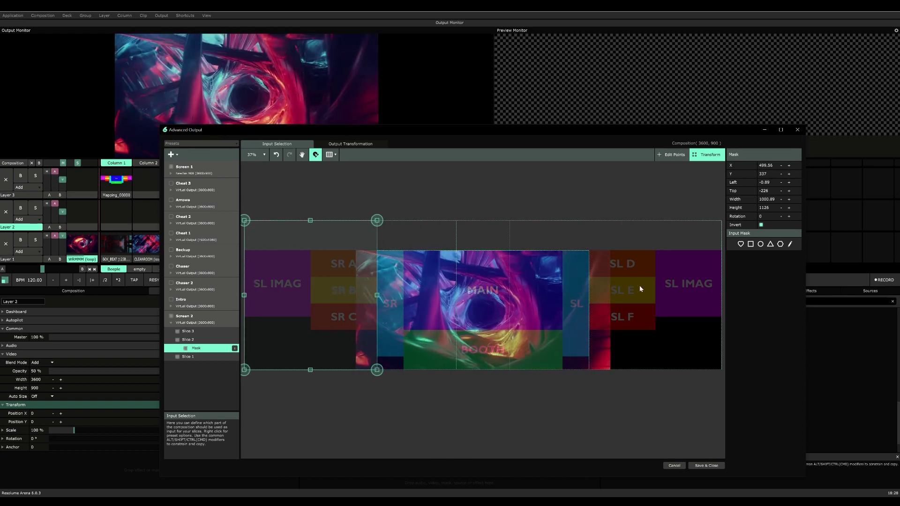
Step: Add a rectangular input mask to Slice 3, covering it from Slice 1's right edge to the composition's right edge, 1000 wide
left_click(201, 330)
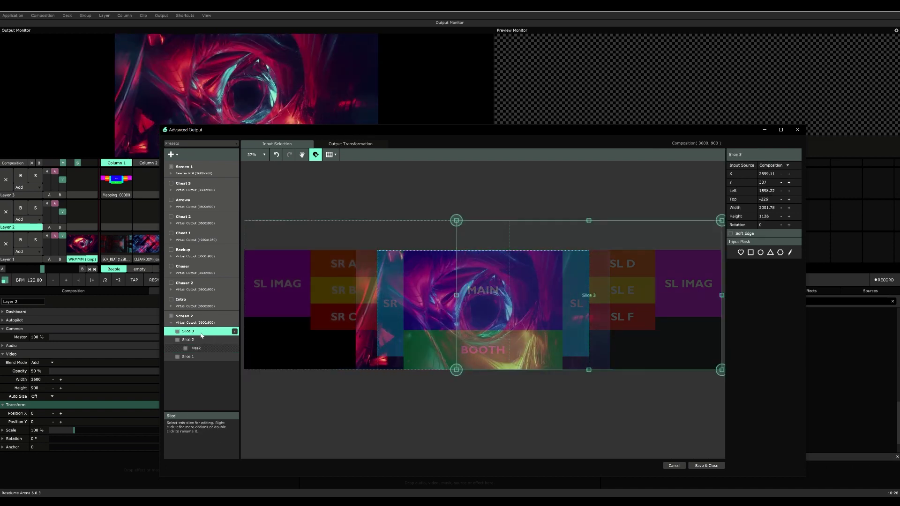
left_click(751, 252)
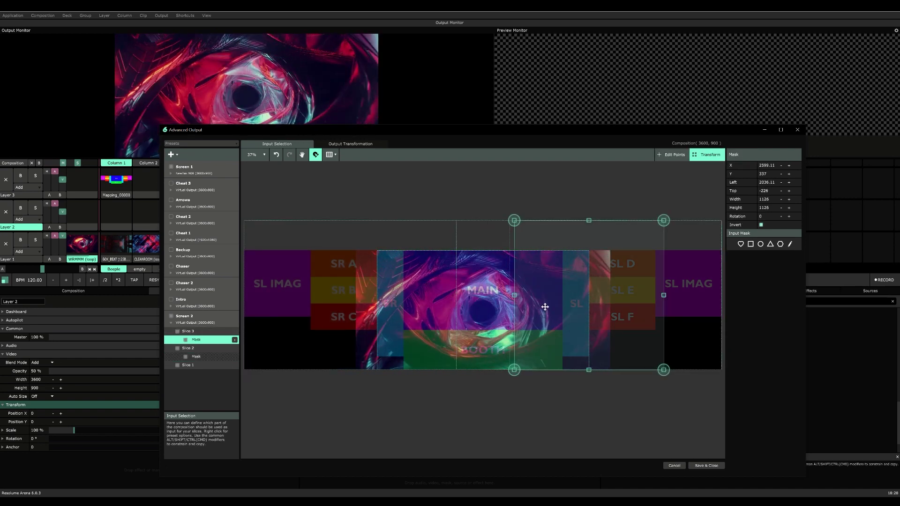
left_click_drag(591, 305, 649, 305)
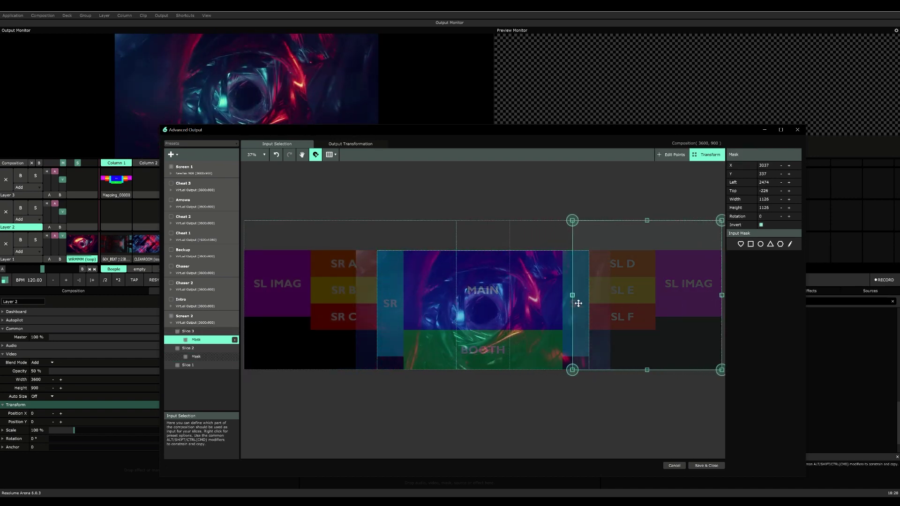
left_click_drag(572, 295, 589, 295)
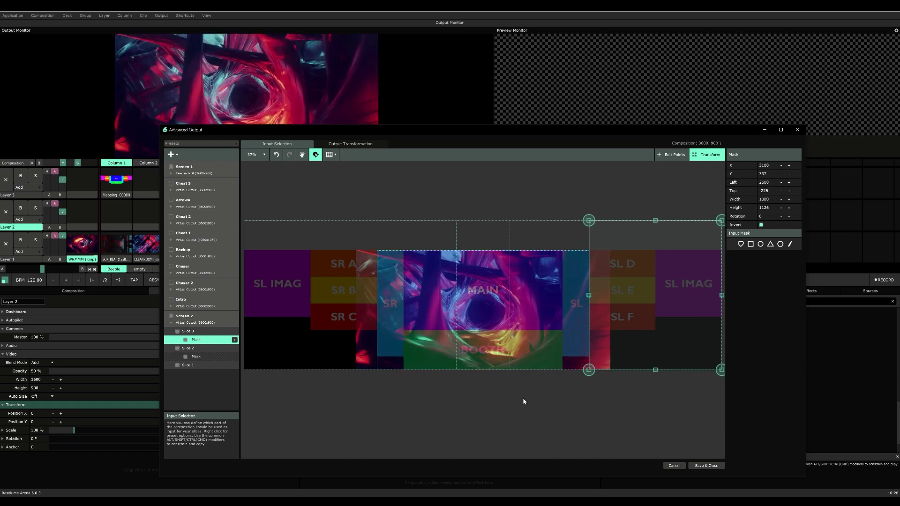
Step: Rename Screen 2 as Arena Cheat and save and close the Advanced Output setup
double_click(184, 316)
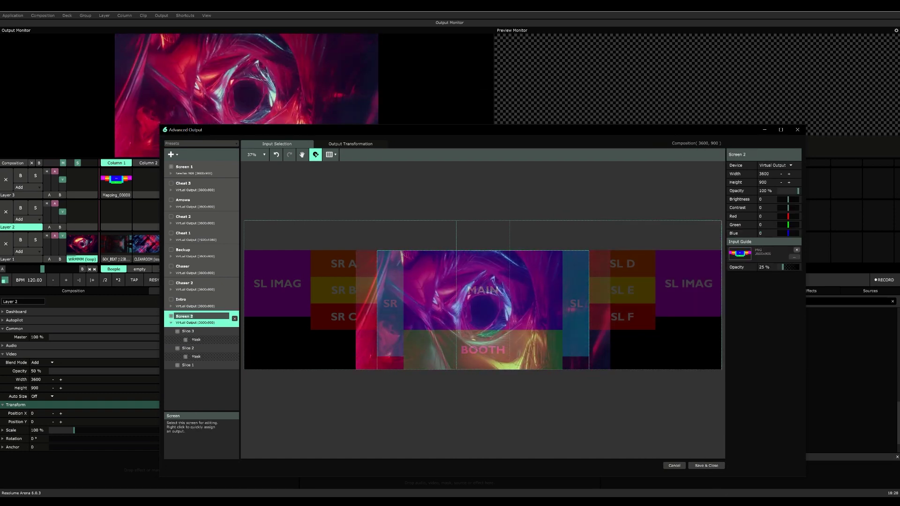
type("Ar")
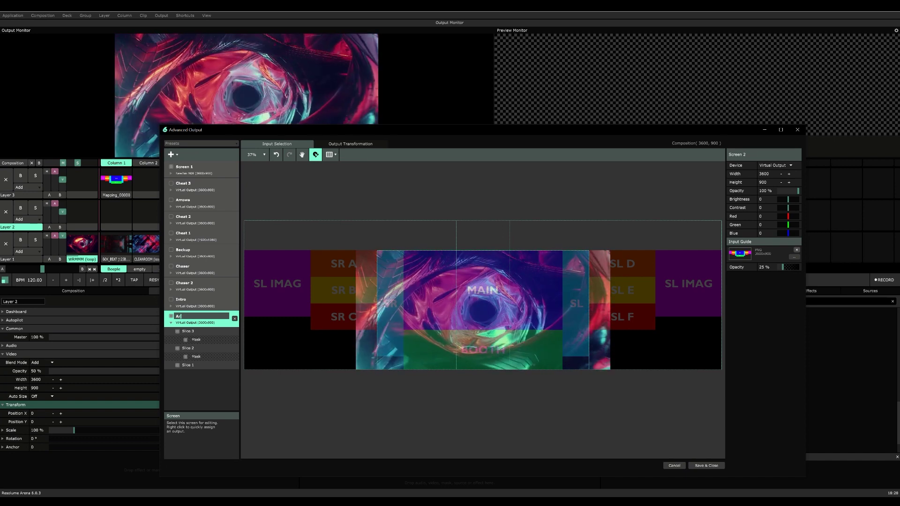
type("ena Cheat")
key("Return")
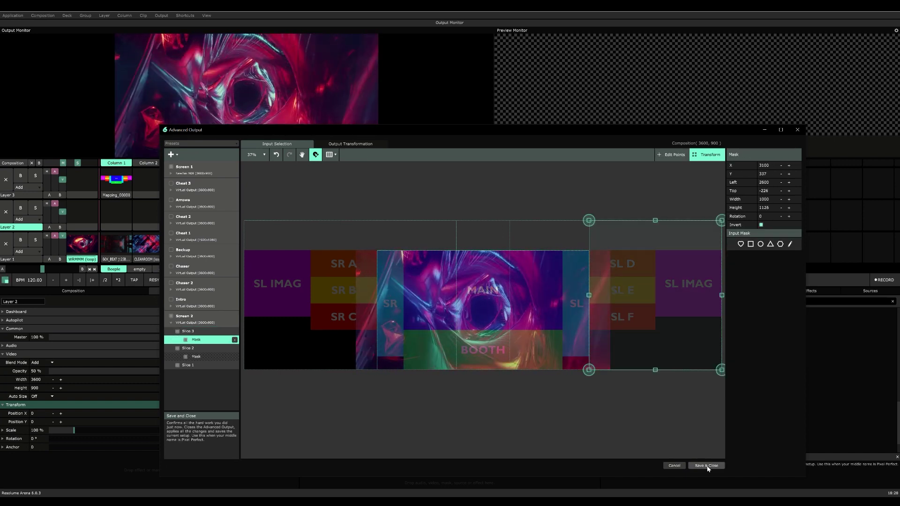
left_click(707, 465)
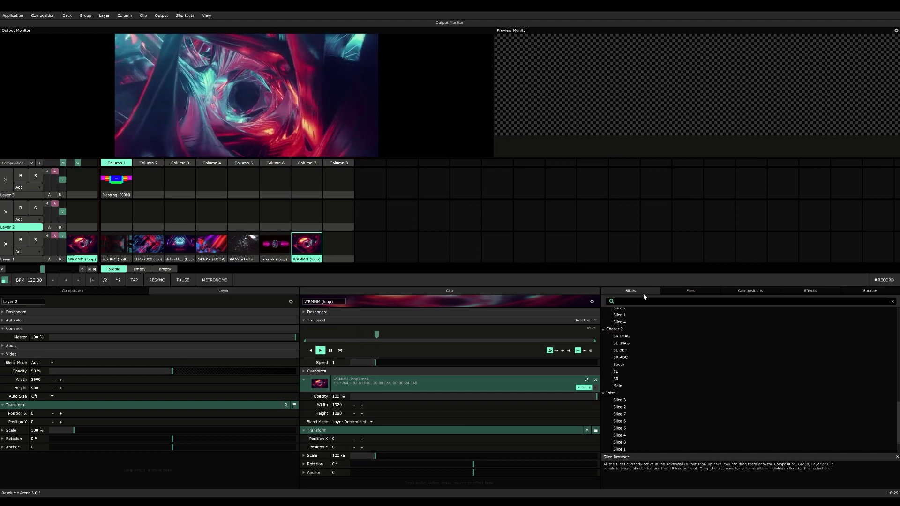
Step: Clear the clip playing on Layer 1 and apply the Arena Cheat screen's slices to Layer 2 as a Slice Transform effect
scroll(665, 422, "down", 2)
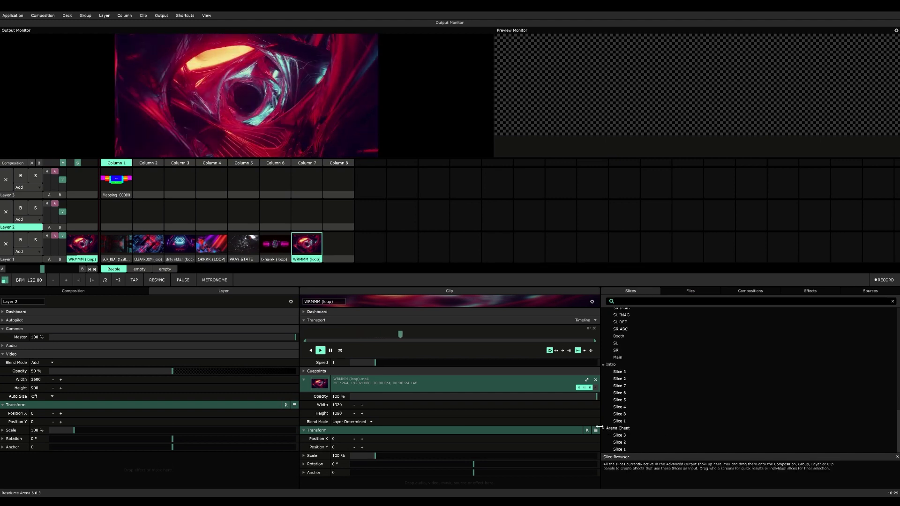
left_click(347, 248)
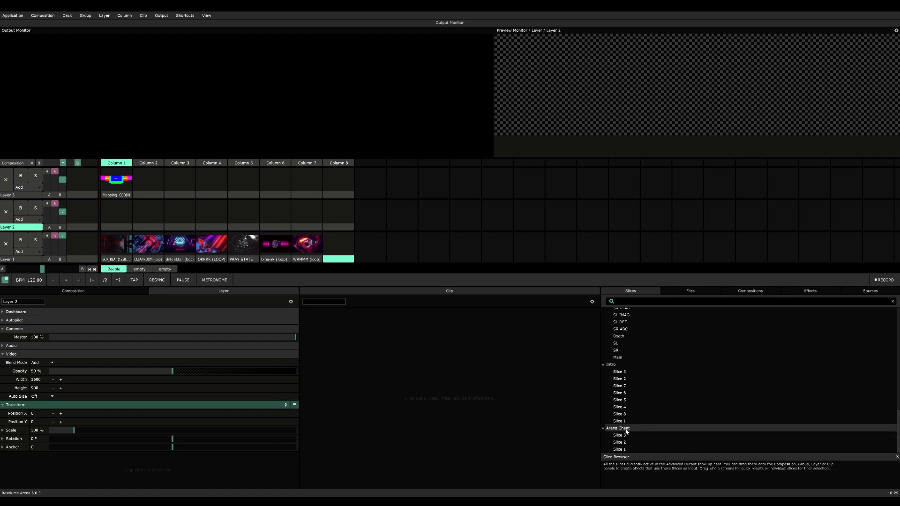
left_click(86, 291)
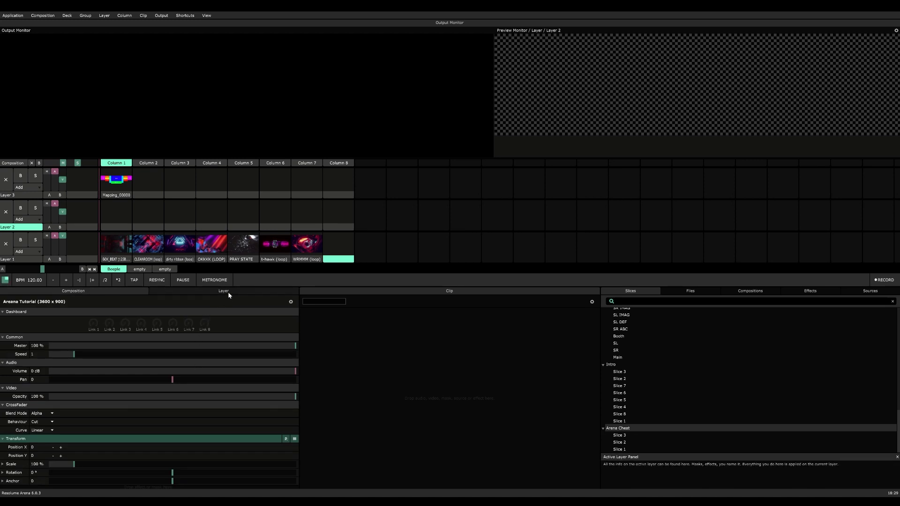
left_click(229, 293)
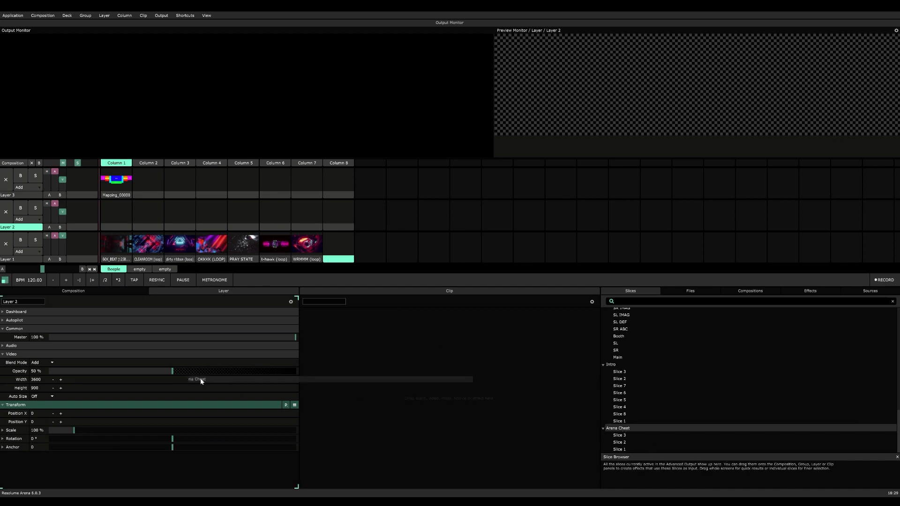
left_click_drag(201, 381, 237, 291)
left_click_drag(136, 467, 136, 466)
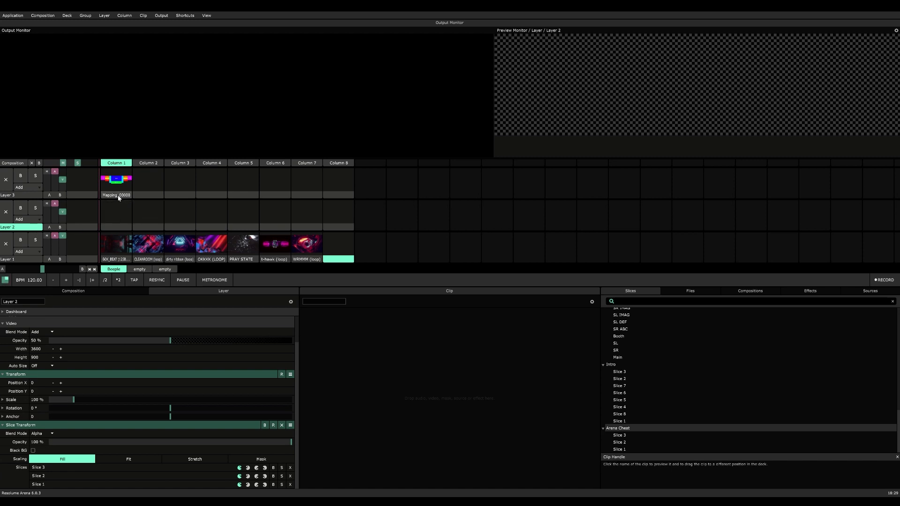
Step: Copy the Mapping_00000 clip from Layer 3 into Layer 2's first column and clear Layer 3's playback
left_click(118, 180)
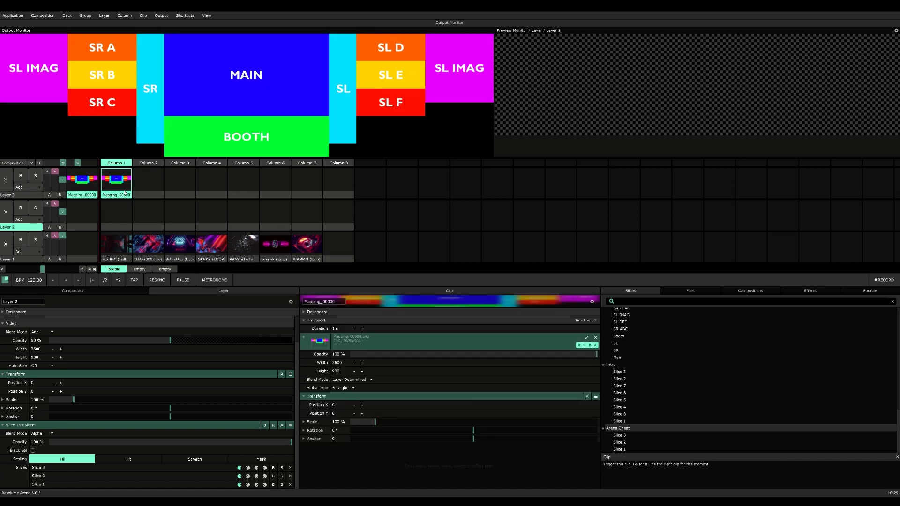
left_click(119, 211)
key("ctrl+v")
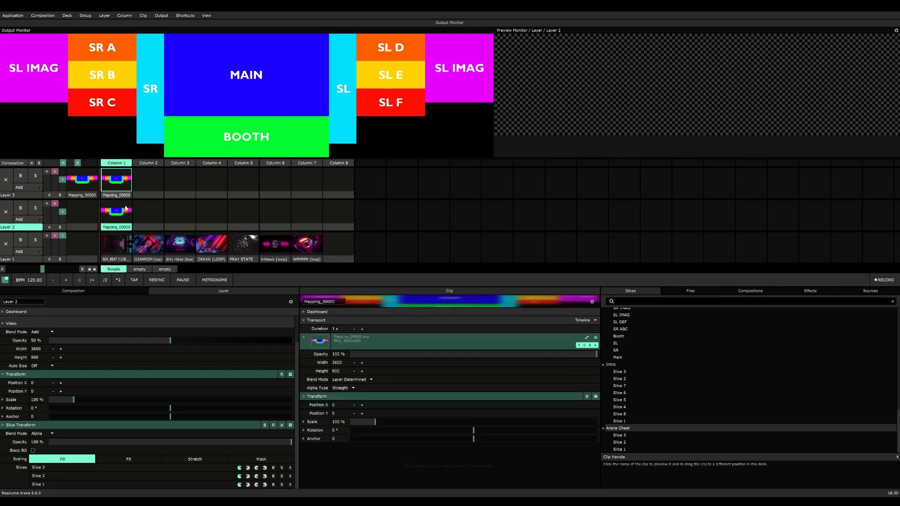
left_click(139, 183)
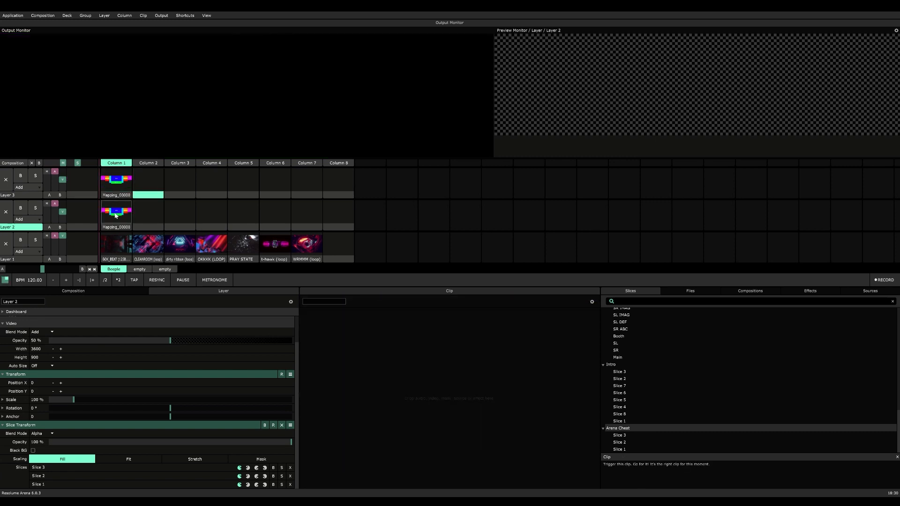
Step: Play the mapping clip on Layer 3 and on Layer 2 to compare their outputs, and clear Layer 2's playback
left_click(122, 184)
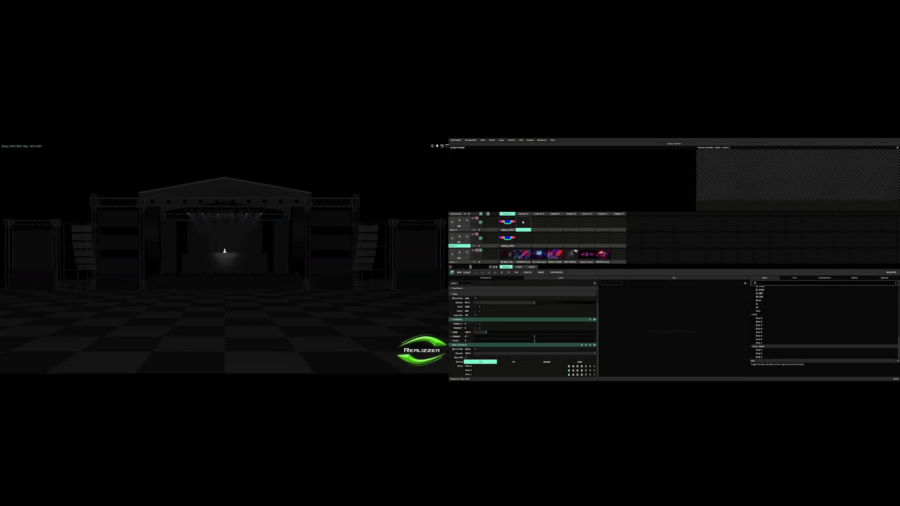
left_click(512, 242)
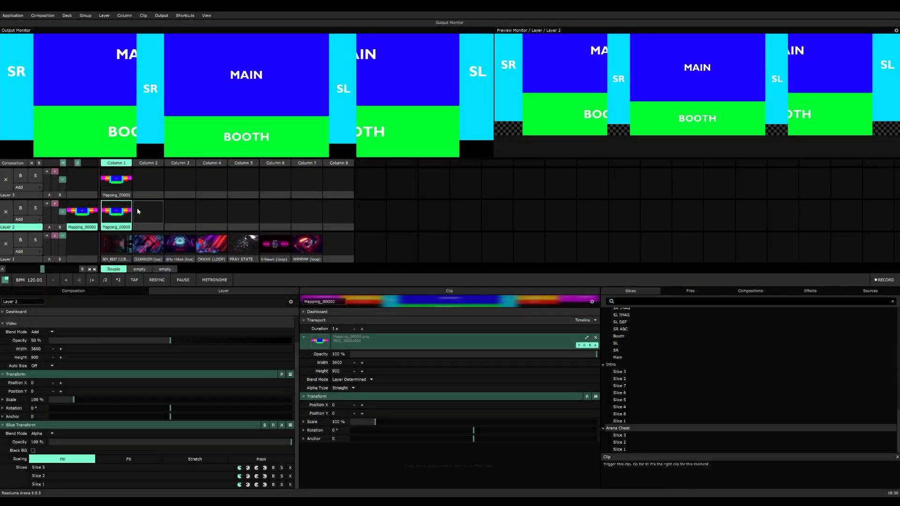
left_click(151, 210)
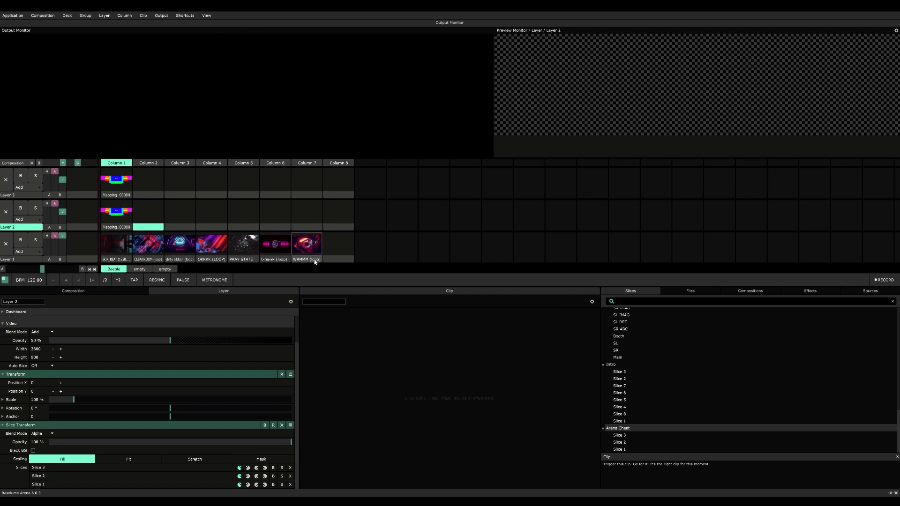
Step: Copy the WRMMM (loop) clip from Layer 1 into Layer 2's second column and play it through the Slice Transform
left_click(315, 262)
left_click(161, 221)
left_click_drag(307, 244, 149, 214)
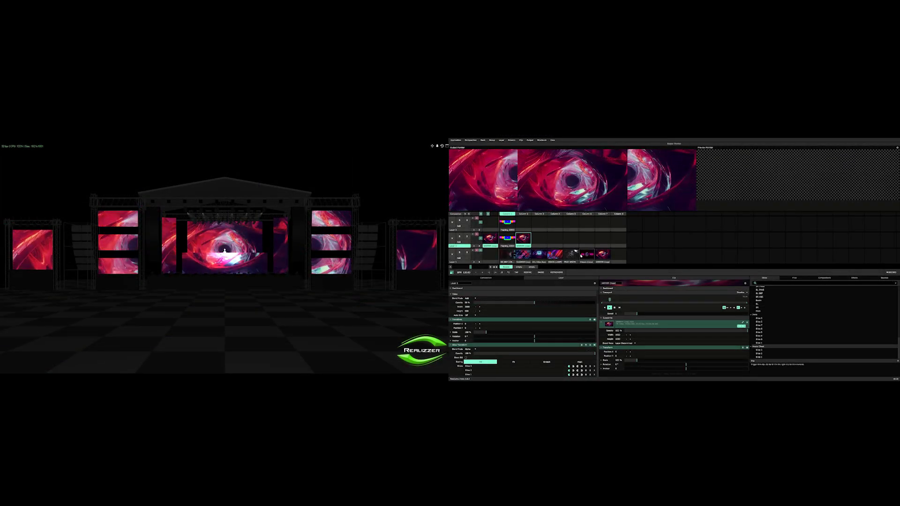
Step: Move the neon triangle loop clip from Layer 1 into Layer 2's third column and play it through the Slice Transform
left_click_drag(539, 254, 540, 238)
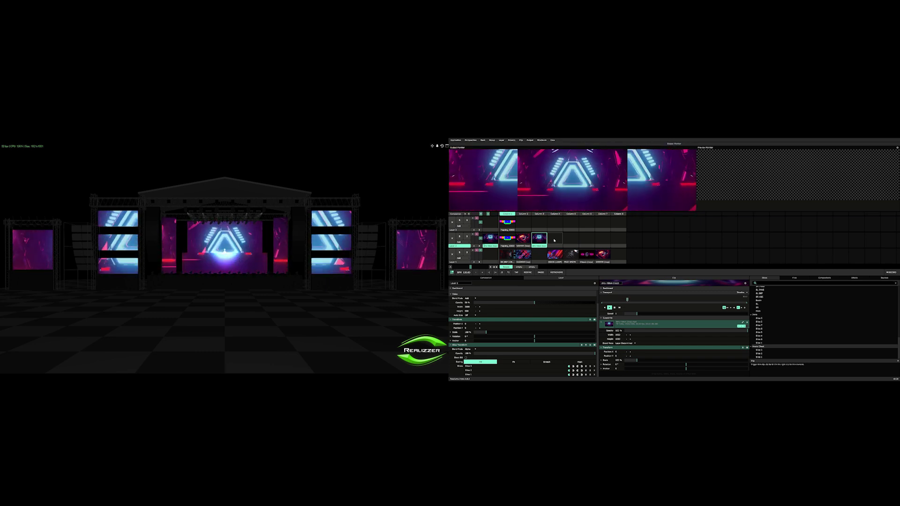
left_click(554, 241)
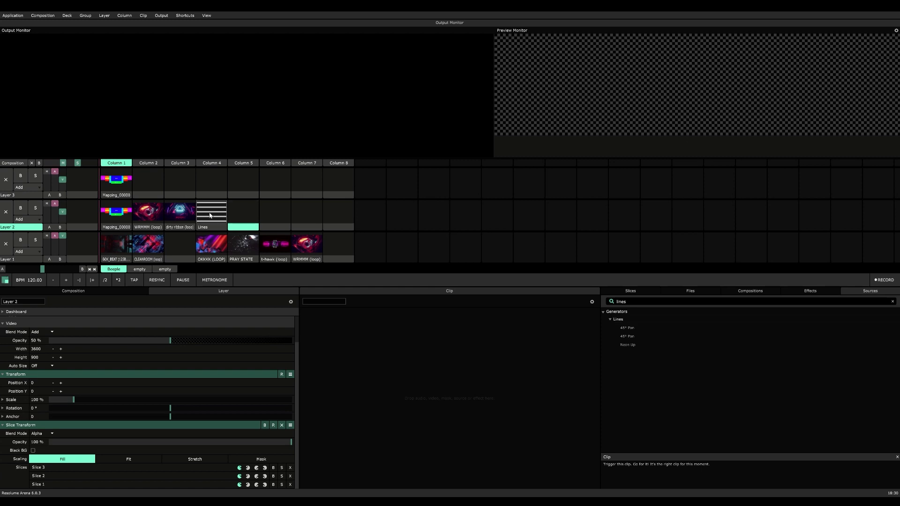
Step: Play the Lines generator on Layer 2, and move it to Layer 3's eighth column to play it without the Slice Transform
left_click(217, 219)
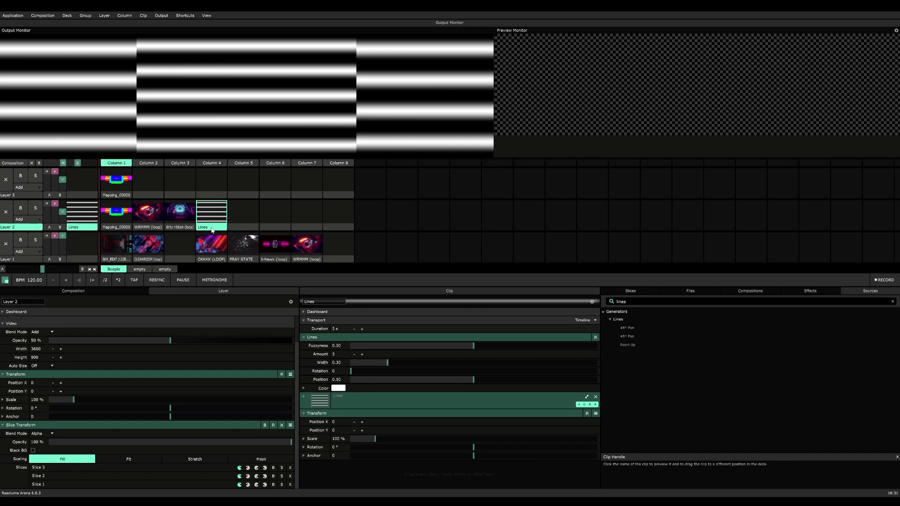
left_click_drag(212, 229, 334, 192)
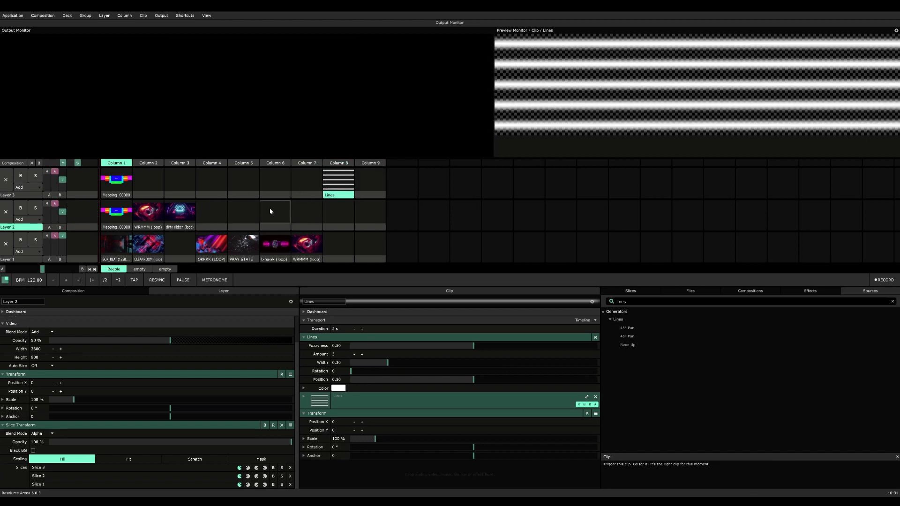
left_click(338, 184)
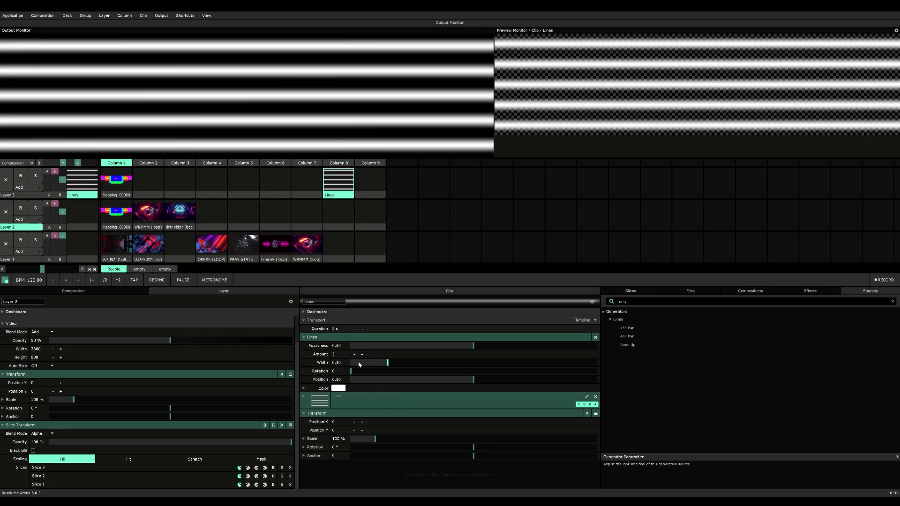
Step: Reduce the Lines generator to one hard-edged line with Amount 1, Fuzzyness 0 and Width 0.22, keeping Position at 0.50
type("1")
key("Return")
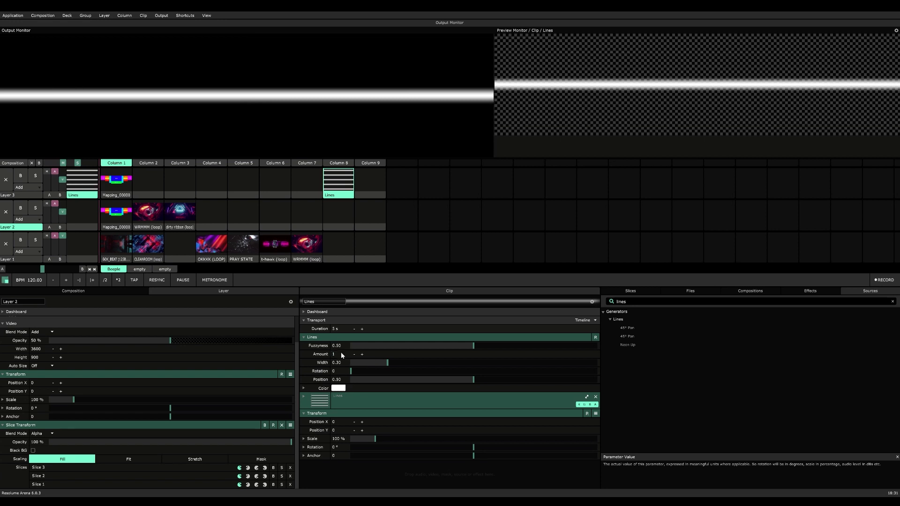
left_click_drag(468, 346, 251, 349)
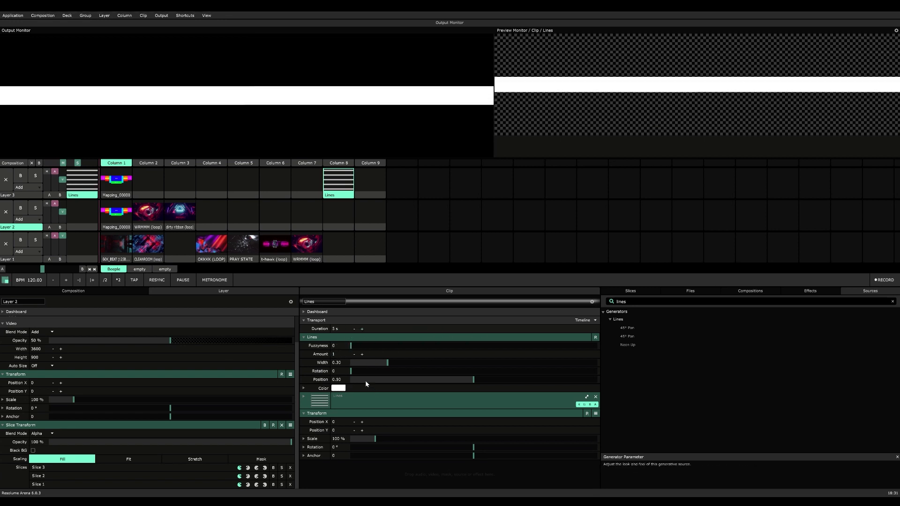
left_click_drag(387, 363, 377, 366)
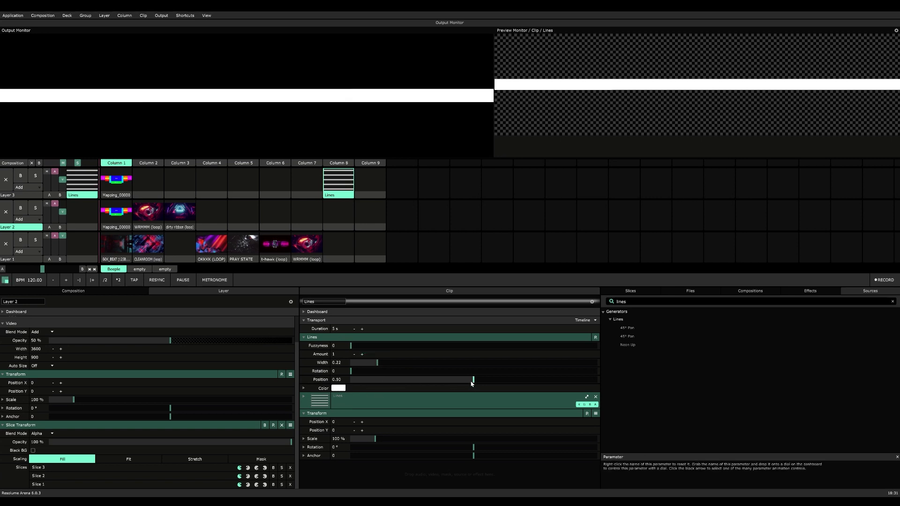
mouse_move(473, 382)
left_mouse_down()
mouse_move(349, 380)
mouse_move(641, 387)
mouse_move(353, 381)
mouse_move(639, 387)
mouse_move(460, 393)
mouse_move(475, 382)
left_mouse_up()
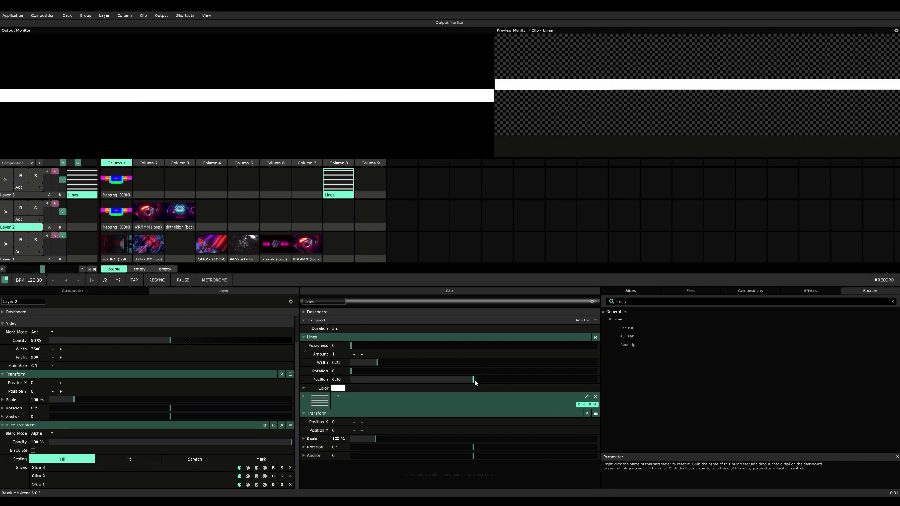
Step: Add an Envelope to the Lines Position parameter, animate it with Timeline, and increase the animation speed slightly
left_click(305, 381)
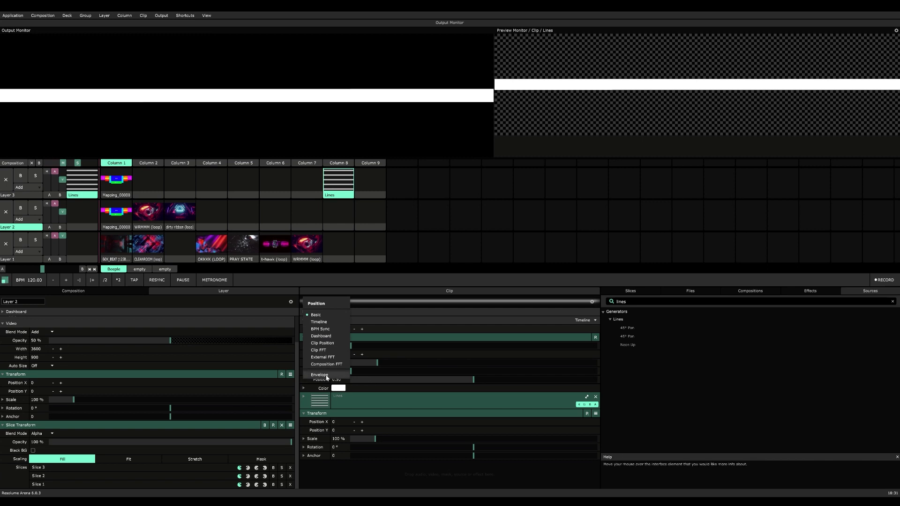
left_click(320, 375)
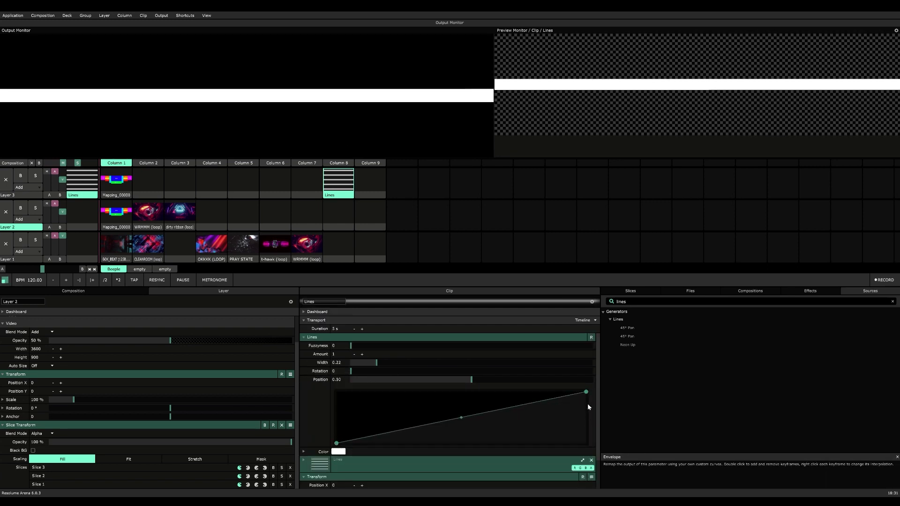
left_click(303, 381)
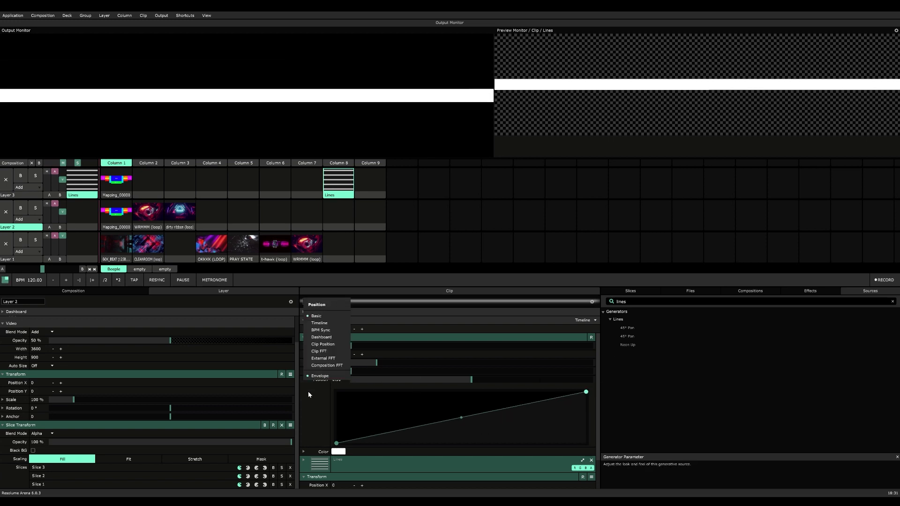
left_click(323, 323)
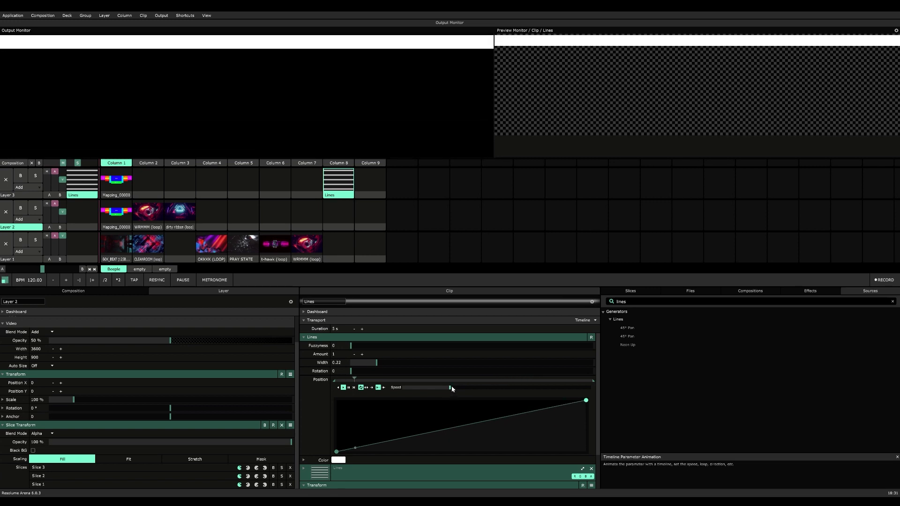
mouse_move(451, 387)
left_mouse_down()
mouse_move(522, 388)
mouse_move(438, 388)
mouse_move(487, 389)
mouse_move(465, 388)
left_mouse_up()
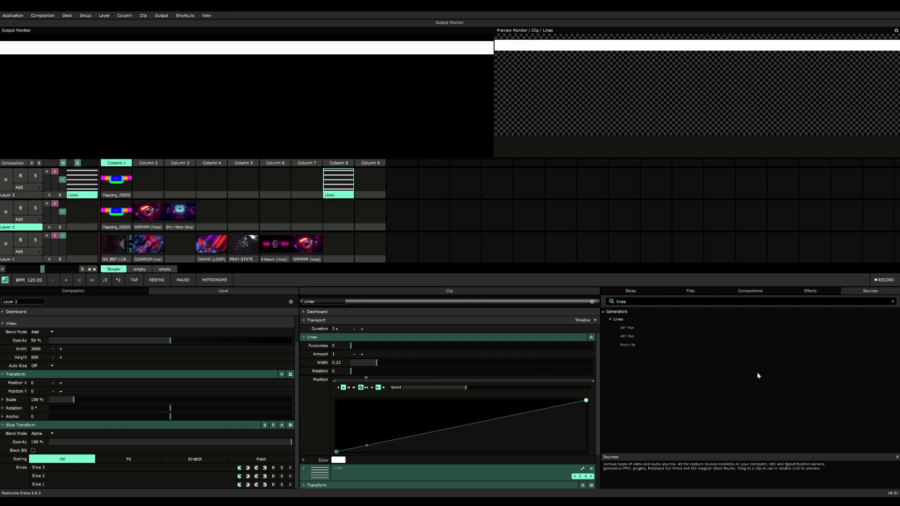
Step: Search the video effects for "pol" and apply PolarKaleido to the Lines clip
left_click(811, 292)
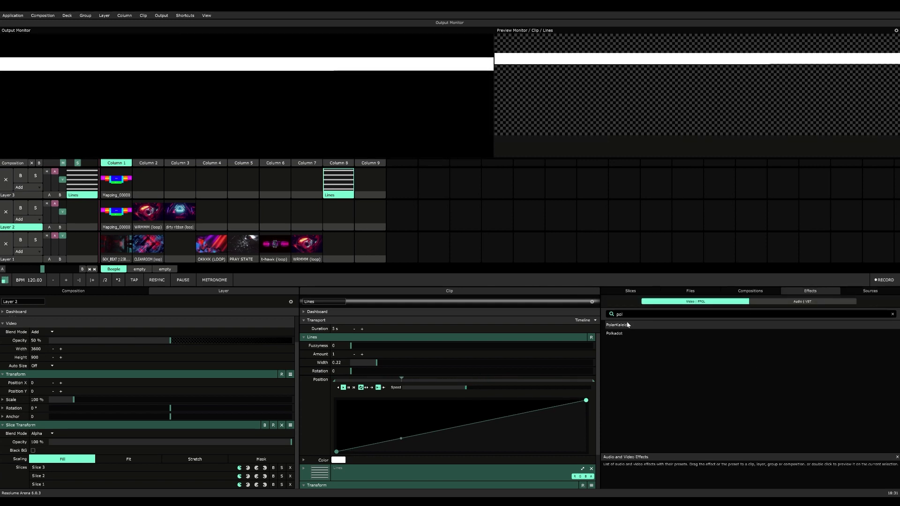
scroll(447, 429, "down", 2)
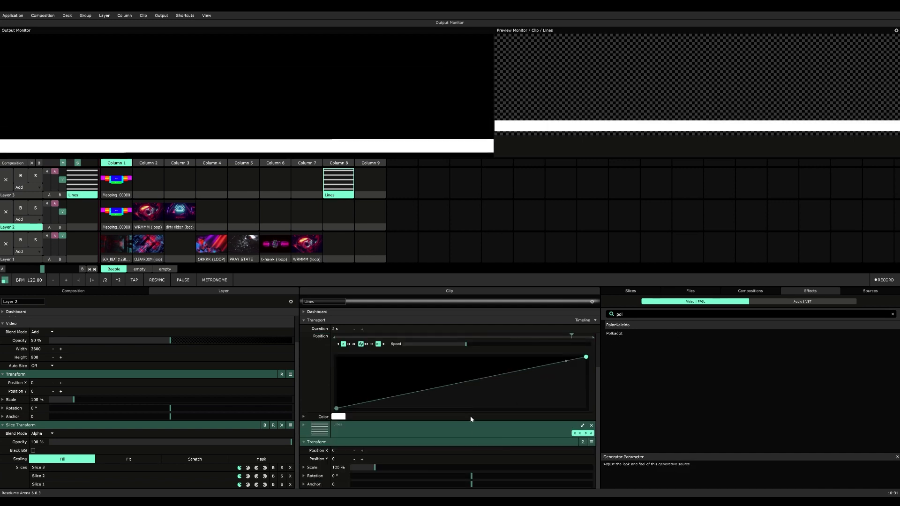
left_click_drag(628, 327, 435, 470)
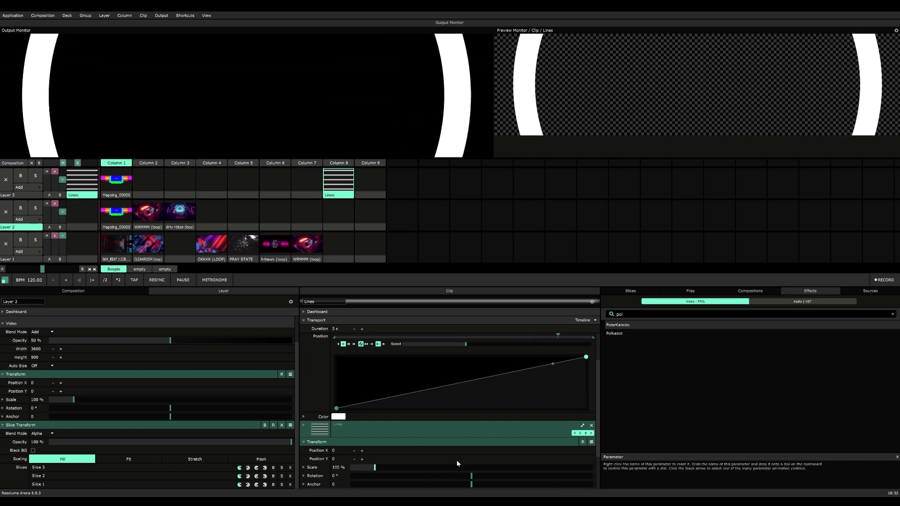
Step: Set the Lines generator's Width to 0.07 and raise its Amount to 9 to form thin concentric rings
scroll(458, 452, "down", 2)
scroll(453, 455, "up", 2)
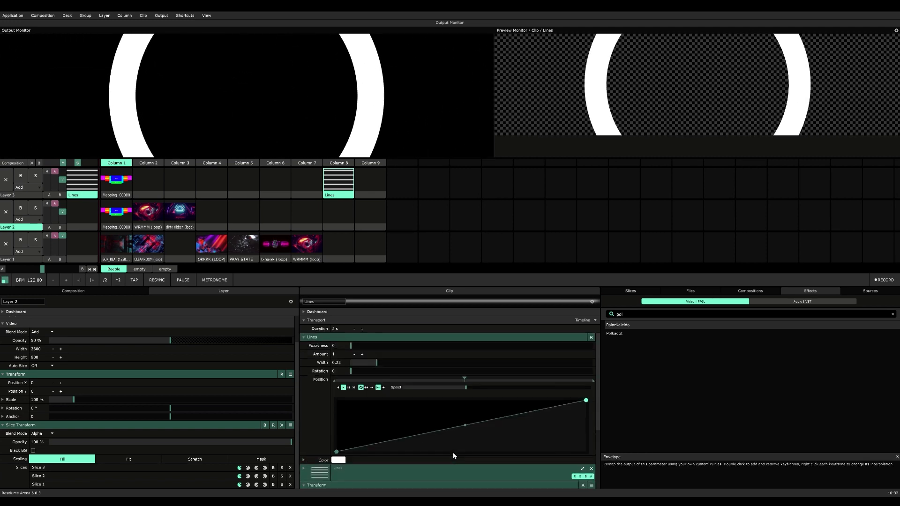
left_click_drag(355, 365, 359, 363)
left_click(362, 355)
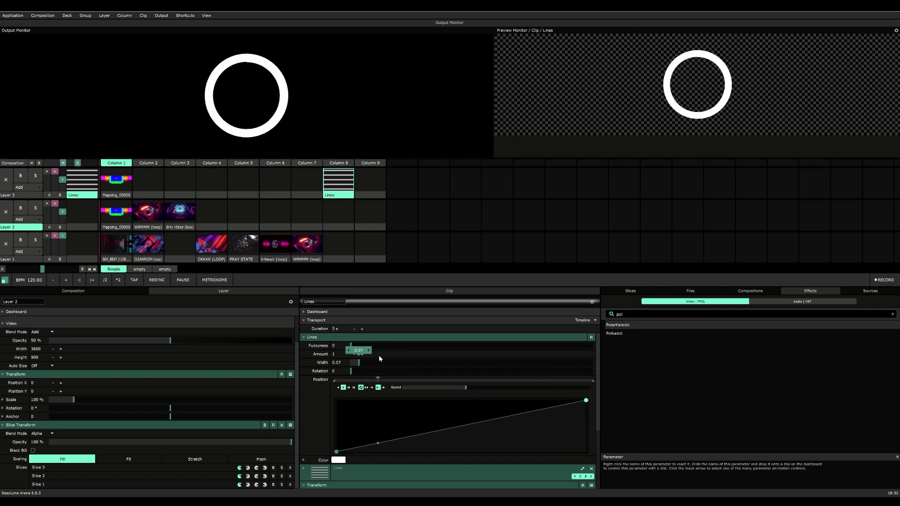
left_click(363, 355)
left_click(363, 355)
left_click(363, 355)
left_click(363, 355)
left_click(363, 355)
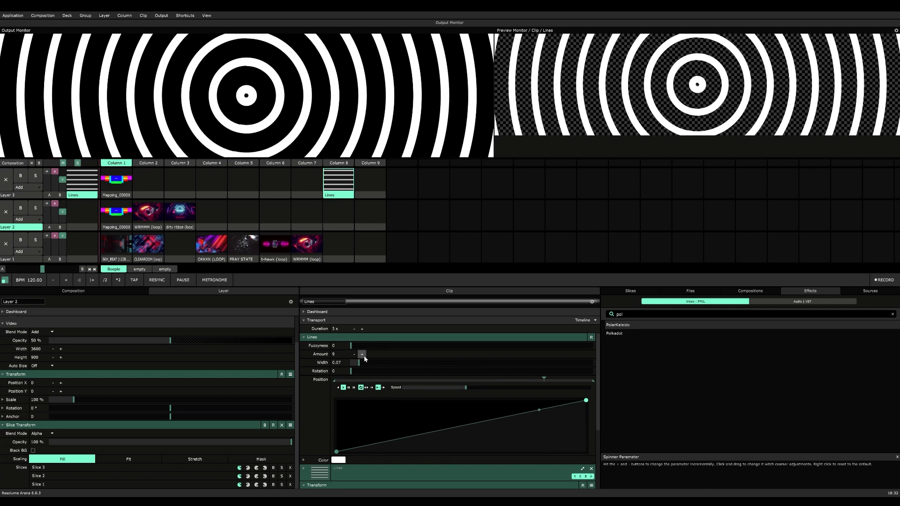